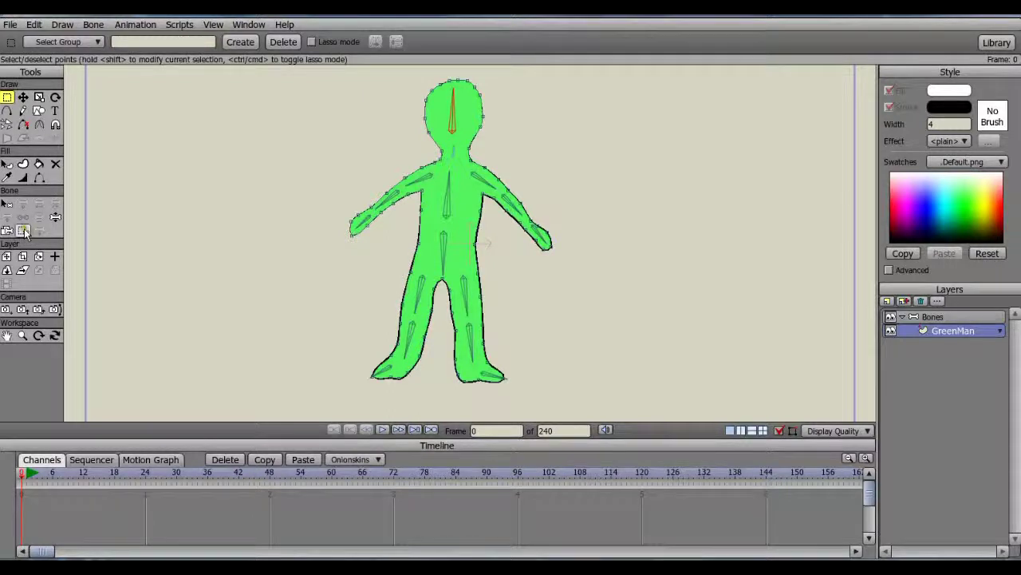
- Select the head bone and bind all the outline points around the head to it
left_click(6, 205)
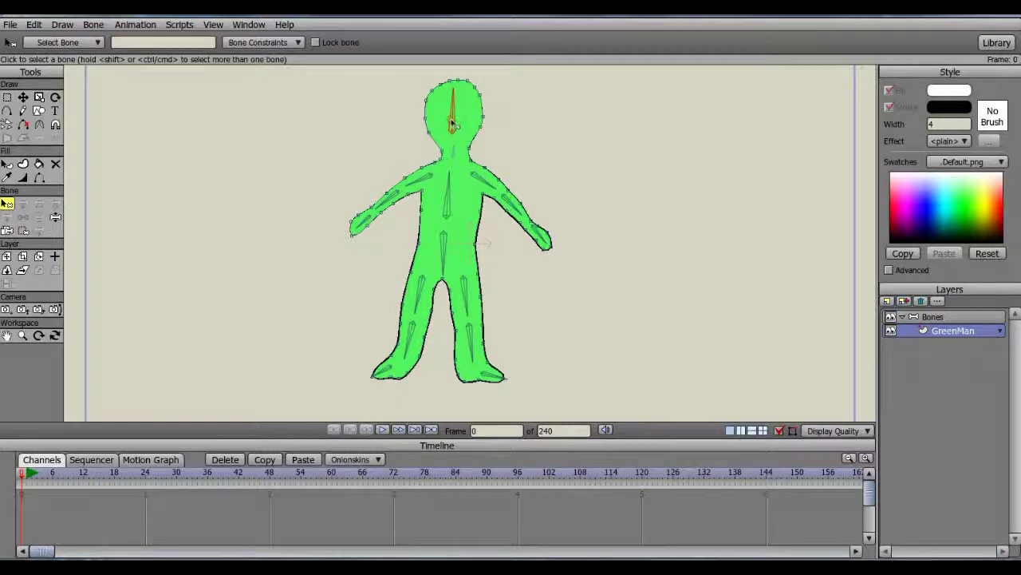
left_click(455, 127)
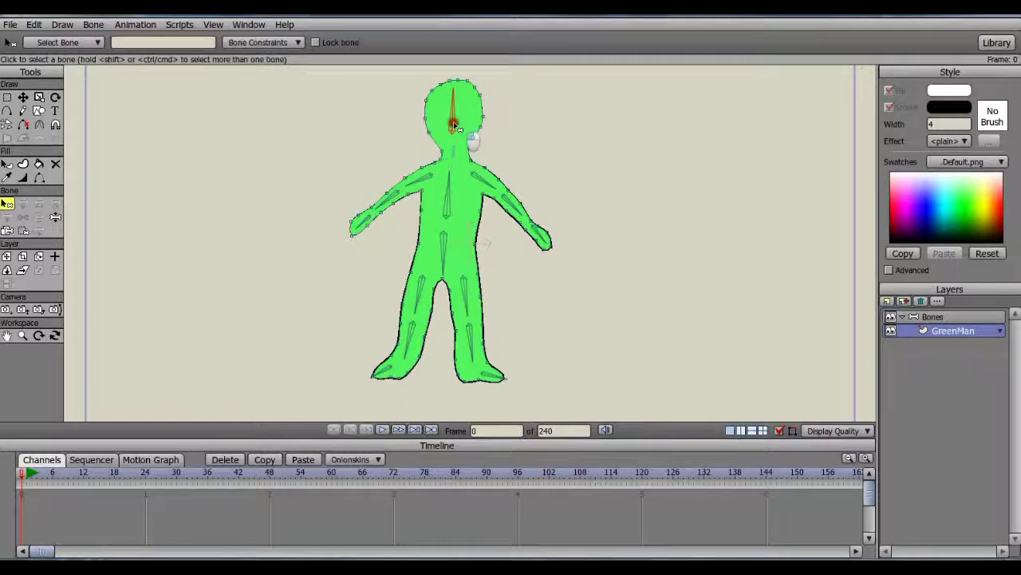
left_click(24, 232)
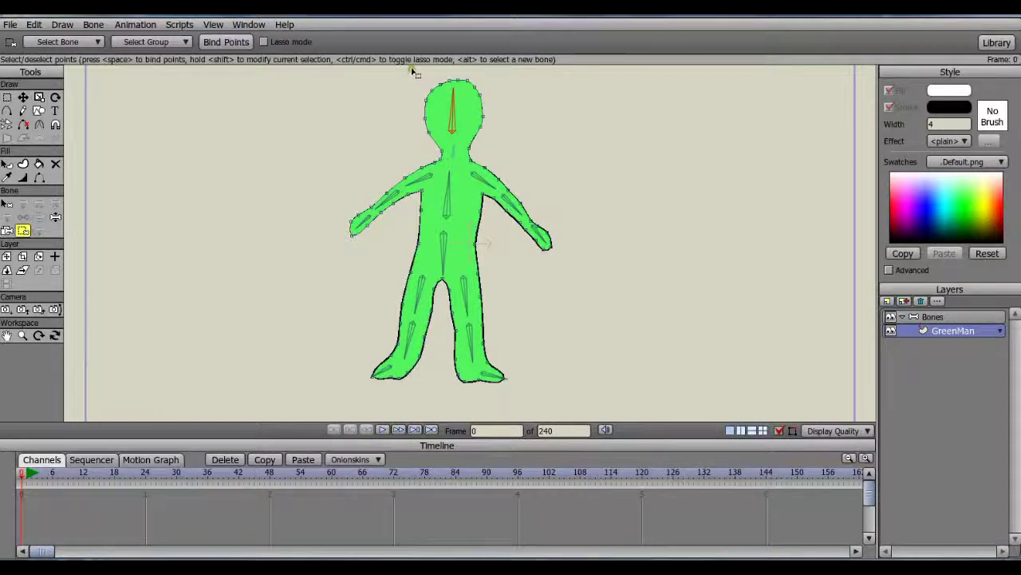
left_click_drag(412, 71, 513, 154)
- Select the neck bone and bind the neck outline points on both sides to it
left_click(9, 204)
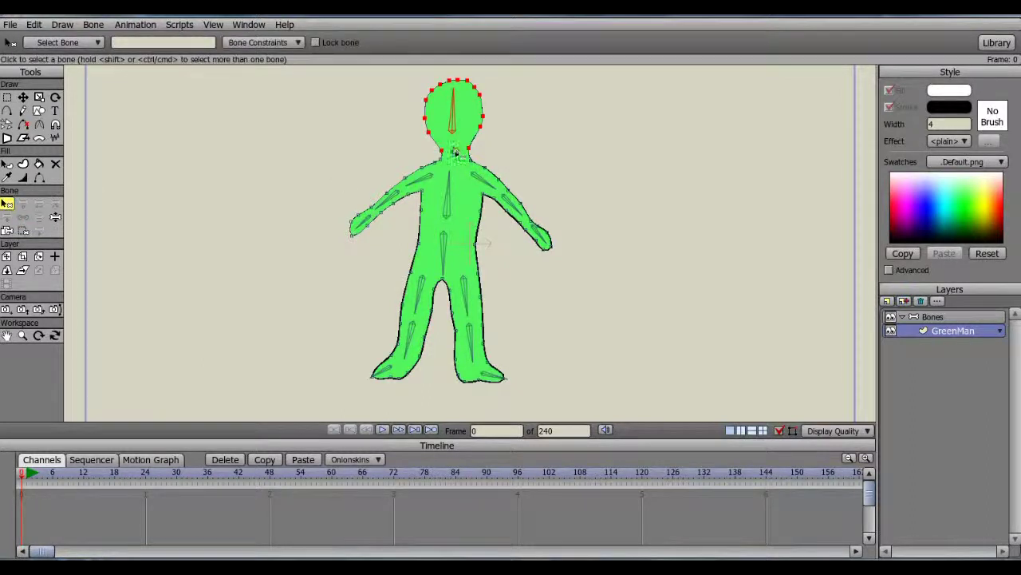
left_click(453, 150)
left_click(23, 231)
left_click_drag(434, 144, 477, 166)
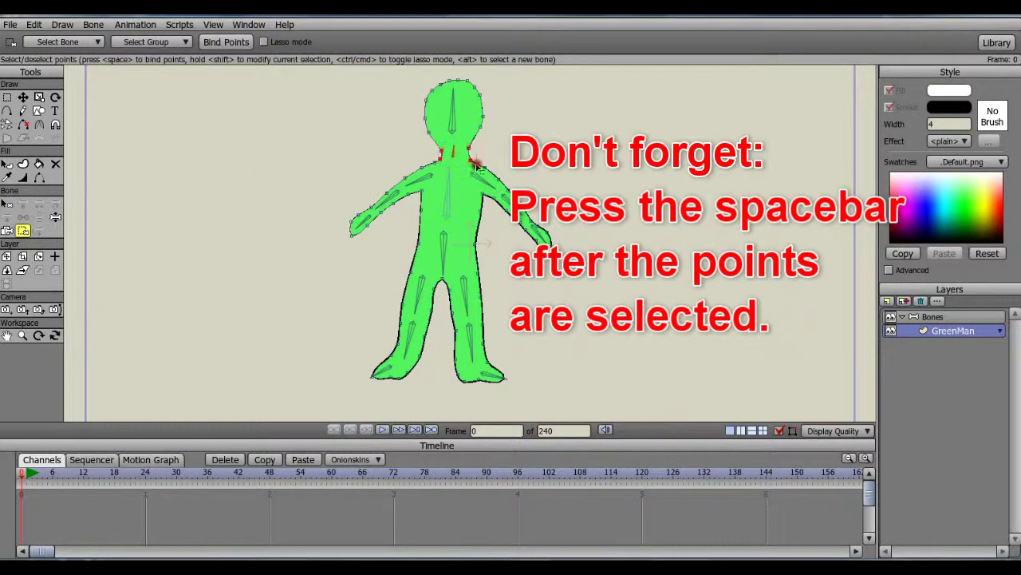
- Bind the outline points around the upper arm on the figure's left-hand side as drawn to that upper arm bone
left_click(8, 205)
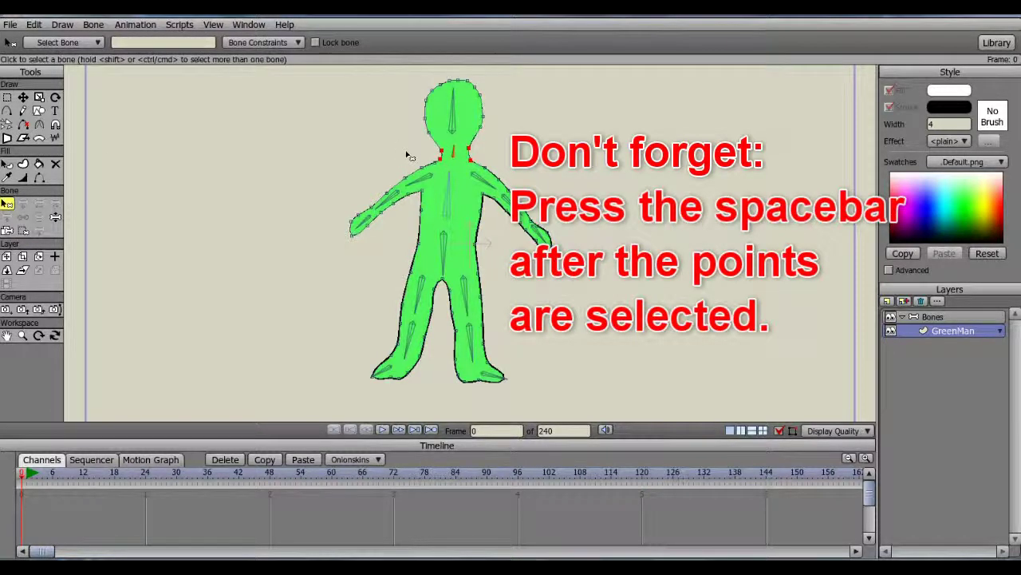
left_click(424, 177)
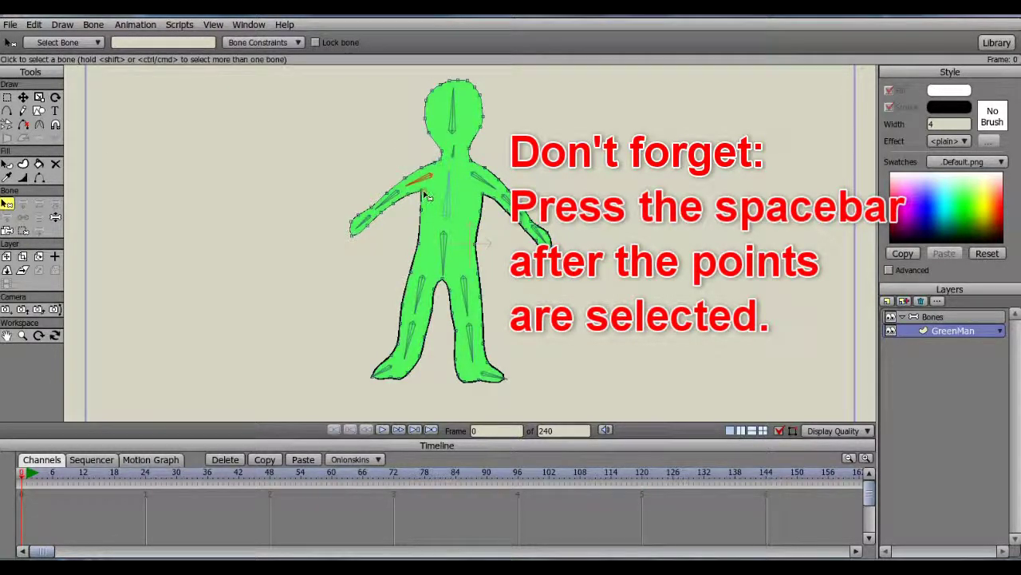
key("i")
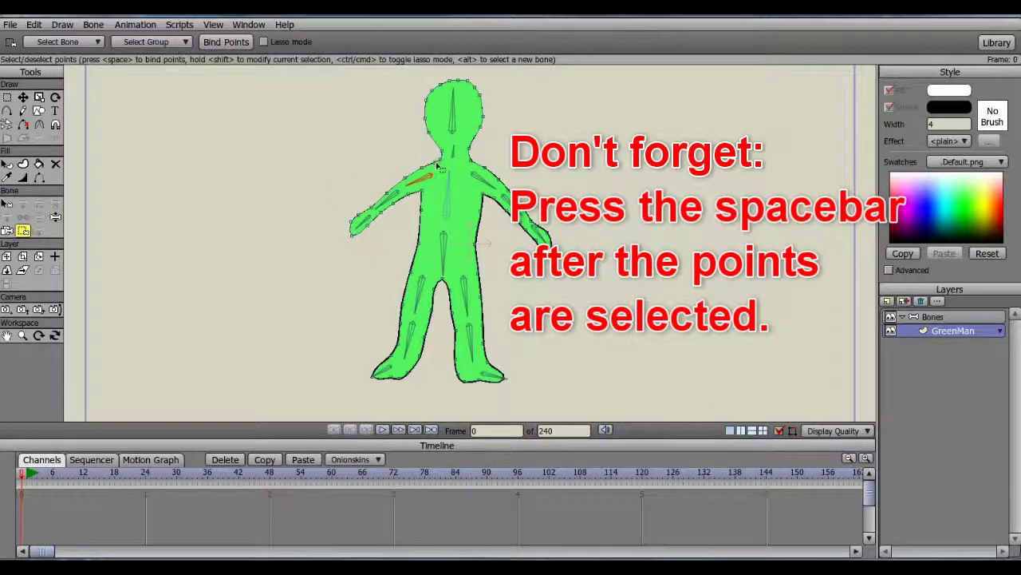
mouse_move(389, 160)
left_mouse_down()
mouse_move(423, 212)
mouse_move(439, 196)
mouse_move(389, 228)
left_mouse_up()
- Bind the forearm points of the left-hand arm to its forearm bone and the hand points to its hand bone
left_click(7, 205)
left_click(387, 197)
left_click(24, 231)
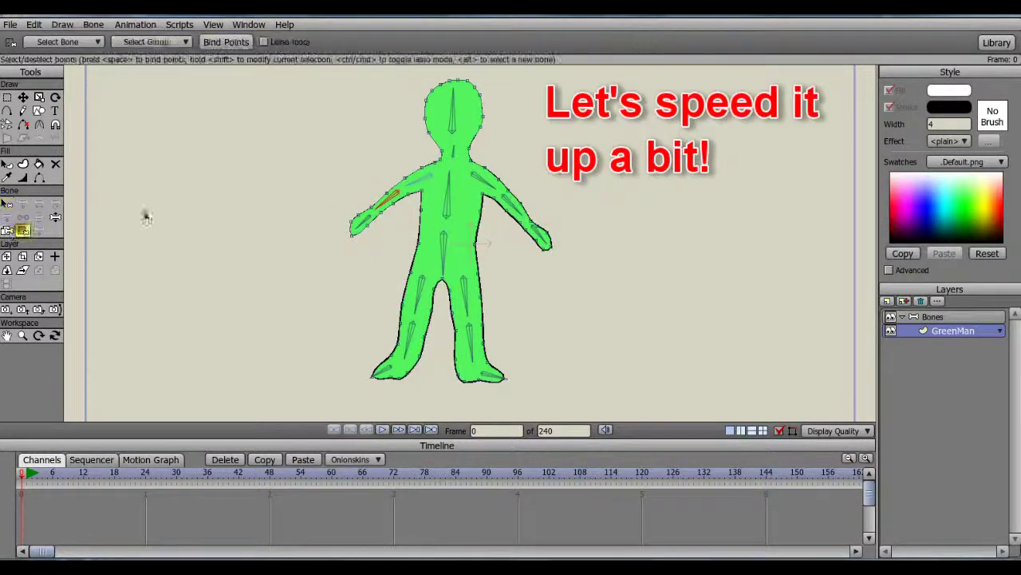
left_click_drag(370, 192, 393, 221)
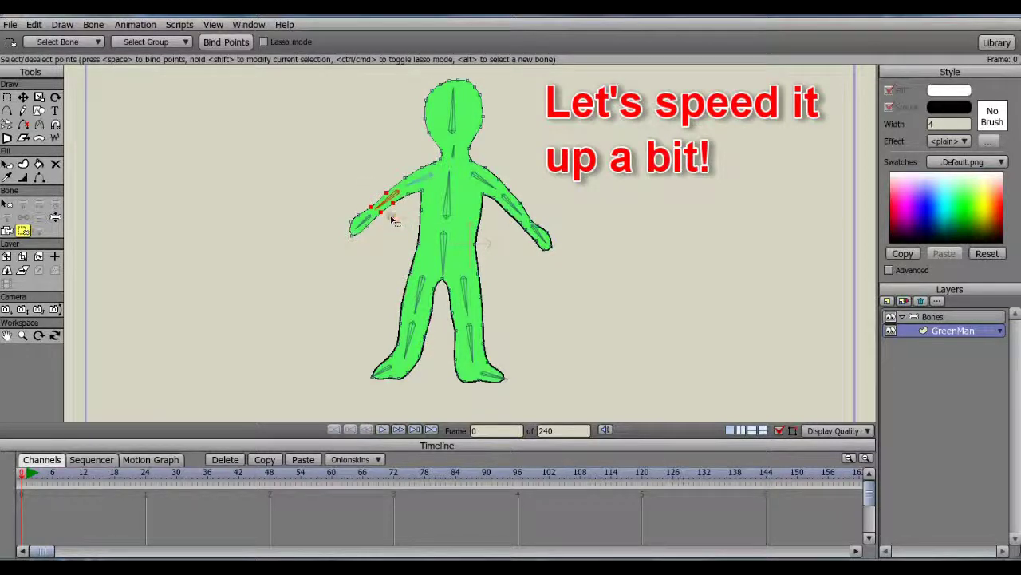
left_click(8, 205)
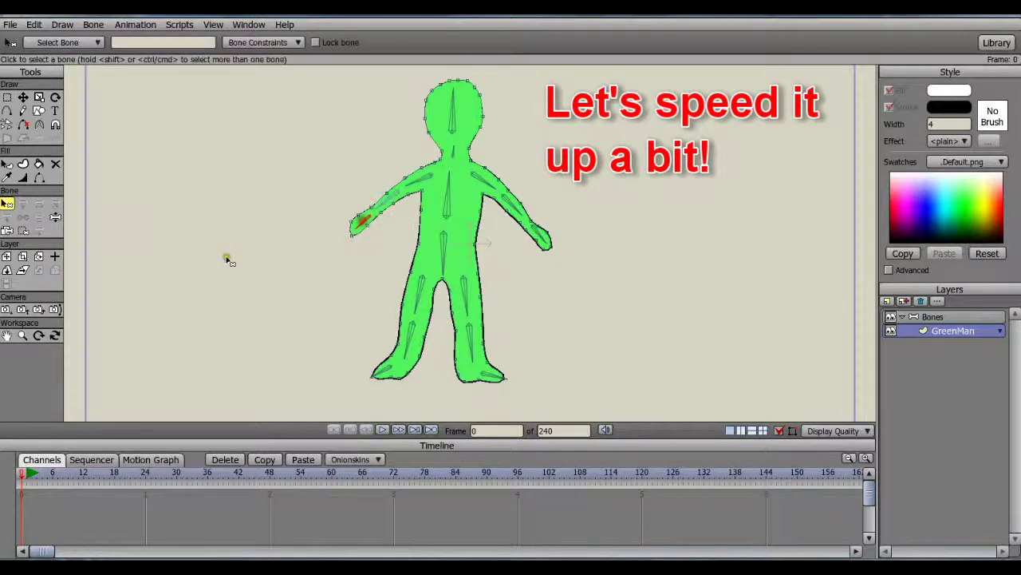
left_click(23, 231)
left_click_drag(336, 207, 372, 244)
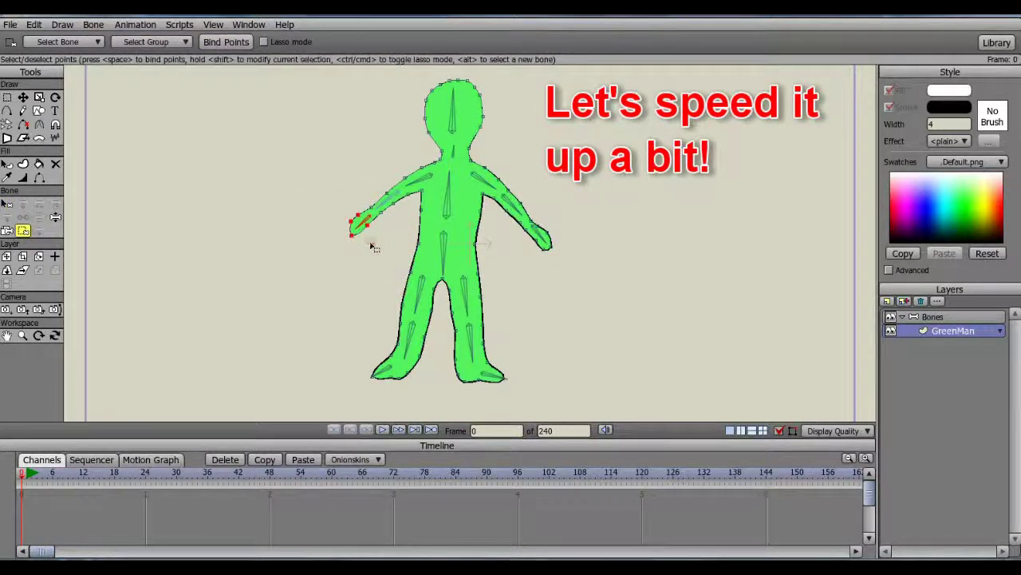
- Bind the shoulder and upper arm points of the right-hand arm as drawn to its upper arm bone
left_click(8, 204)
left_click(481, 177)
left_click(24, 231)
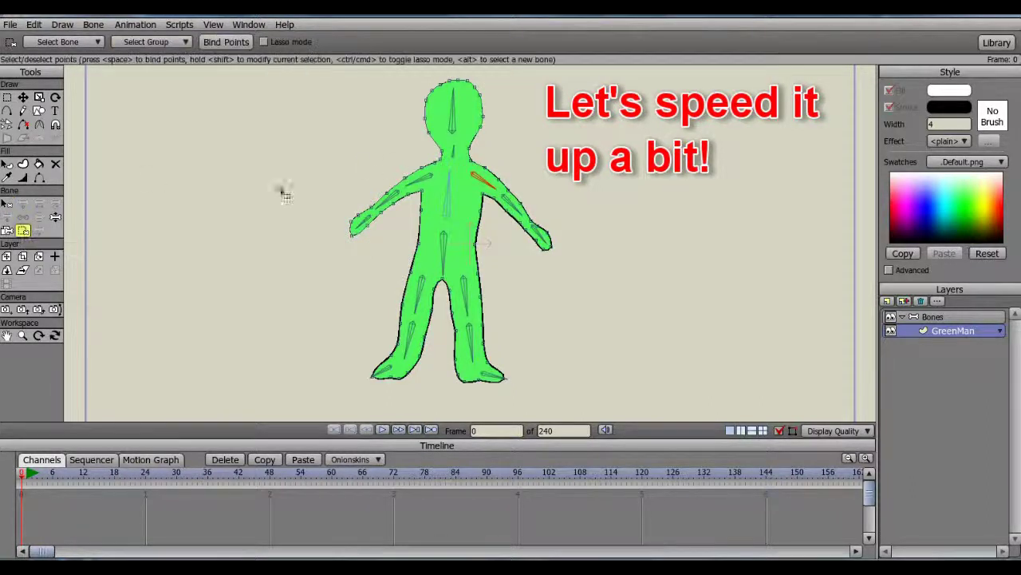
left_click_drag(502, 162, 477, 199)
- Bind the forearm points of the right-hand arm to its forearm bone and the hand points to its hand bone
left_click(6, 203)
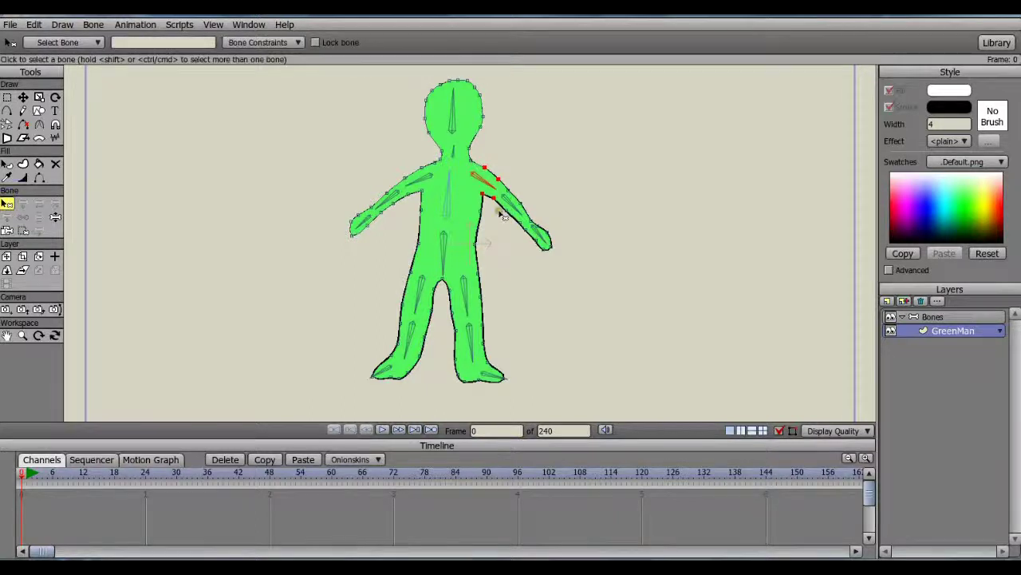
left_click(505, 198)
left_click(24, 230)
left_click_drag(505, 174, 545, 254)
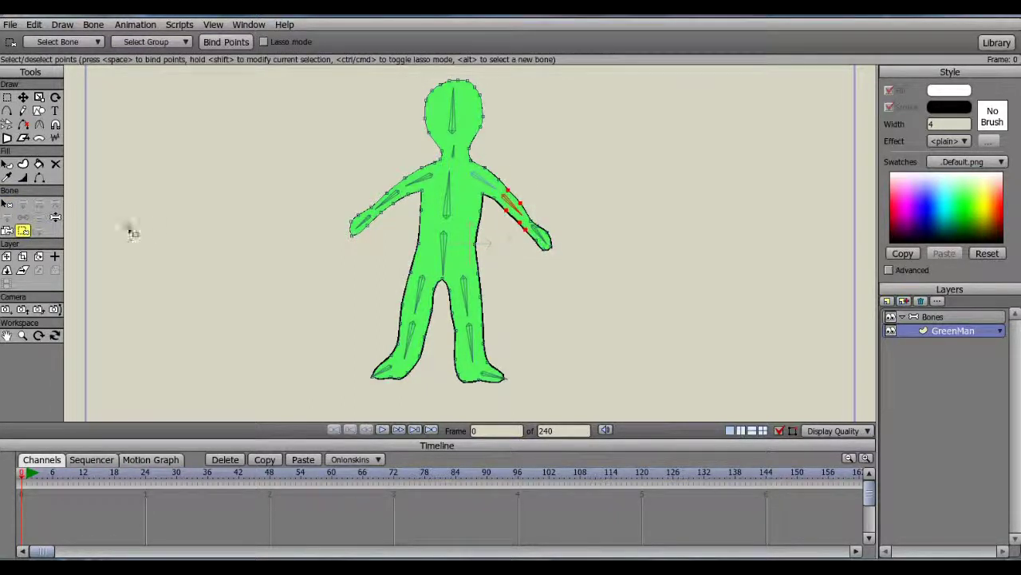
left_click(7, 204)
left_click(540, 233)
left_click(24, 230)
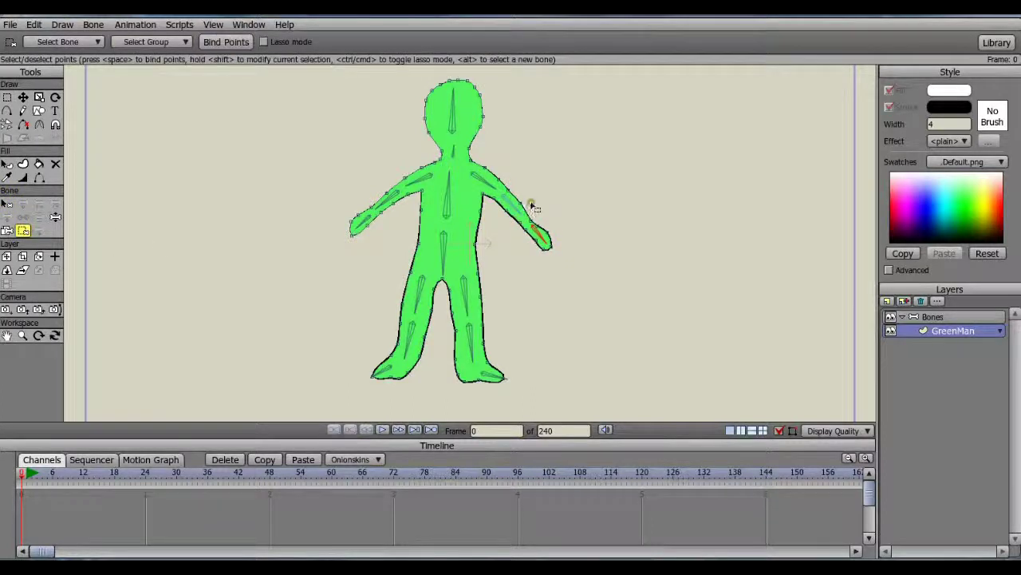
left_click_drag(533, 203, 556, 268)
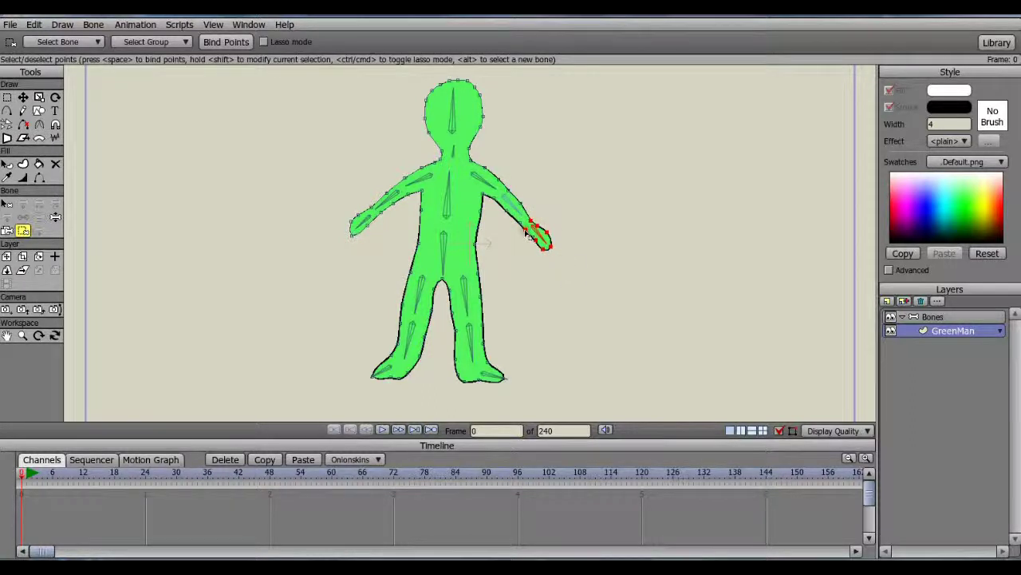
- Bind the two armpit points and the two side points of the chest to the upper torso bone
left_click(6, 204)
left_click(444, 214)
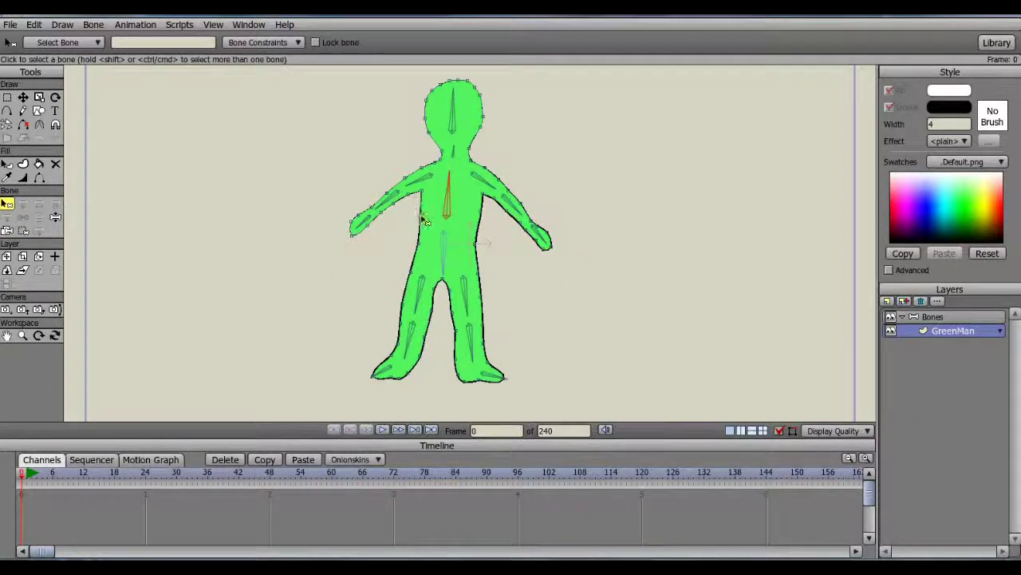
left_click(23, 230)
left_click(422, 191)
left_click(421, 209, "shift")
left_click(481, 211, "shift")
left_click(482, 193, "shift")
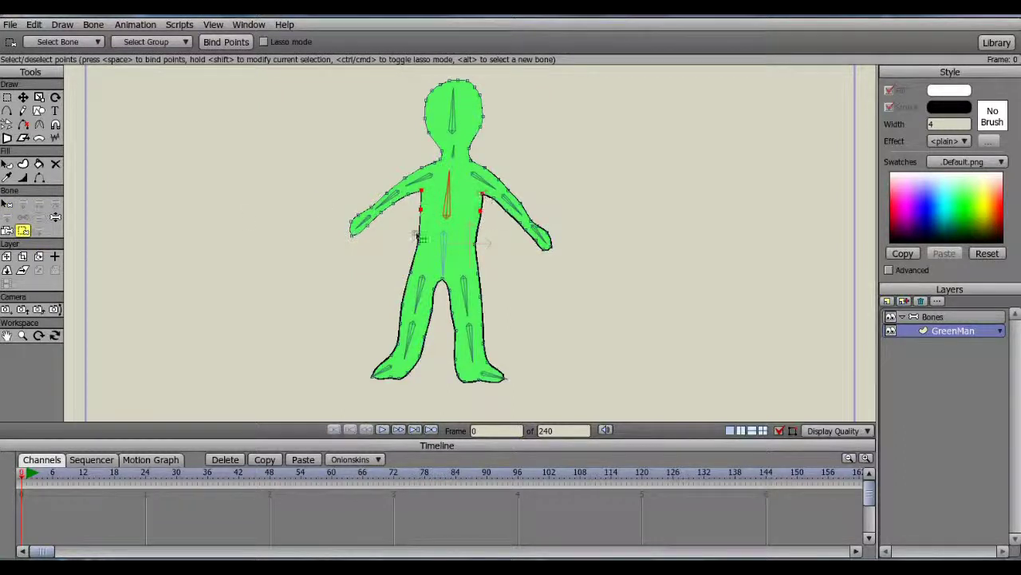
- Bind the waist, outer hip and crotch points to the lower torso bone
left_click(441, 243, "alt")
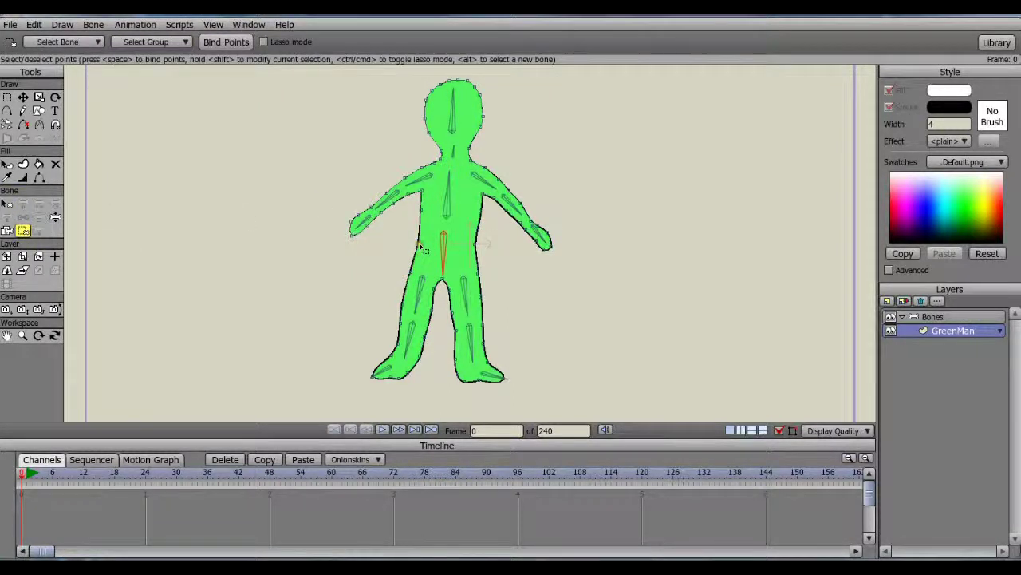
left_click(475, 244, "shift")
left_click(478, 273, "shift")
left_click(411, 271, "shift")
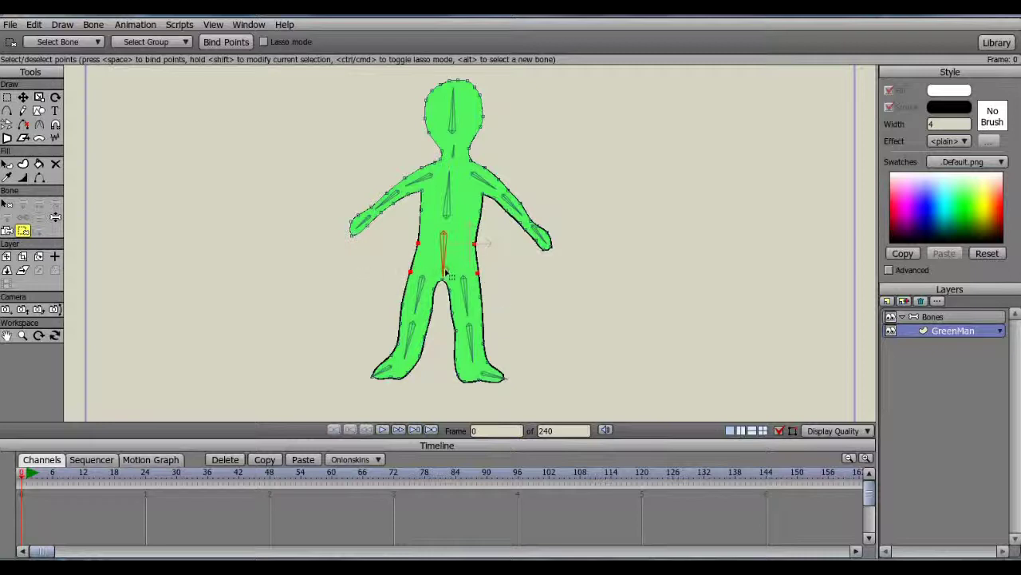
left_click(442, 278, "shift")
- Bind the outline points of the entire left-hand leg, from hip to foot, to its thigh bone
left_click(422, 284, "alt")
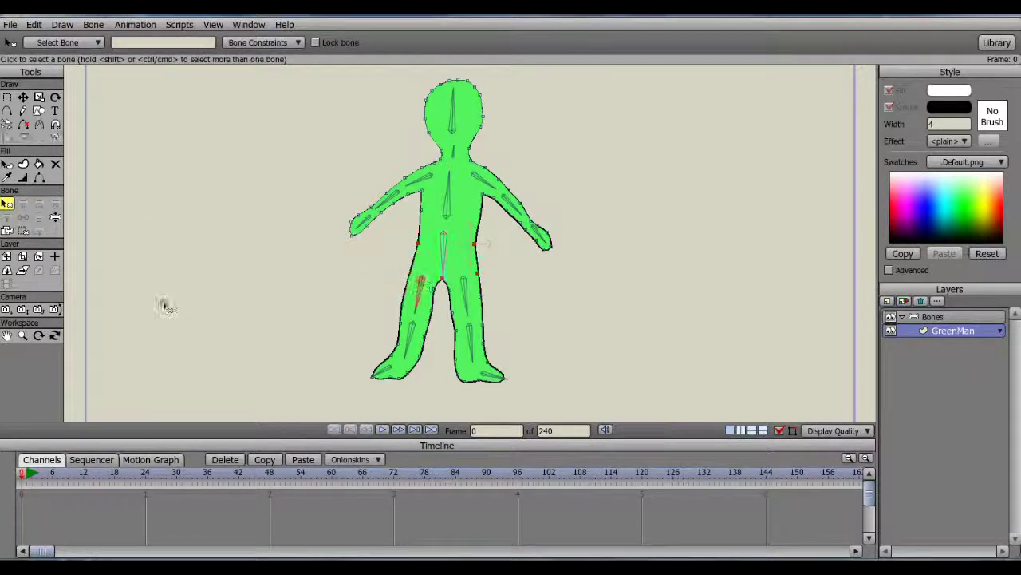
key("i")
mouse_move(438, 296)
left_mouse_down()
mouse_move(415, 274)
mouse_move(405, 296)
mouse_move(431, 313)
left_mouse_up()
left_click(8, 205)
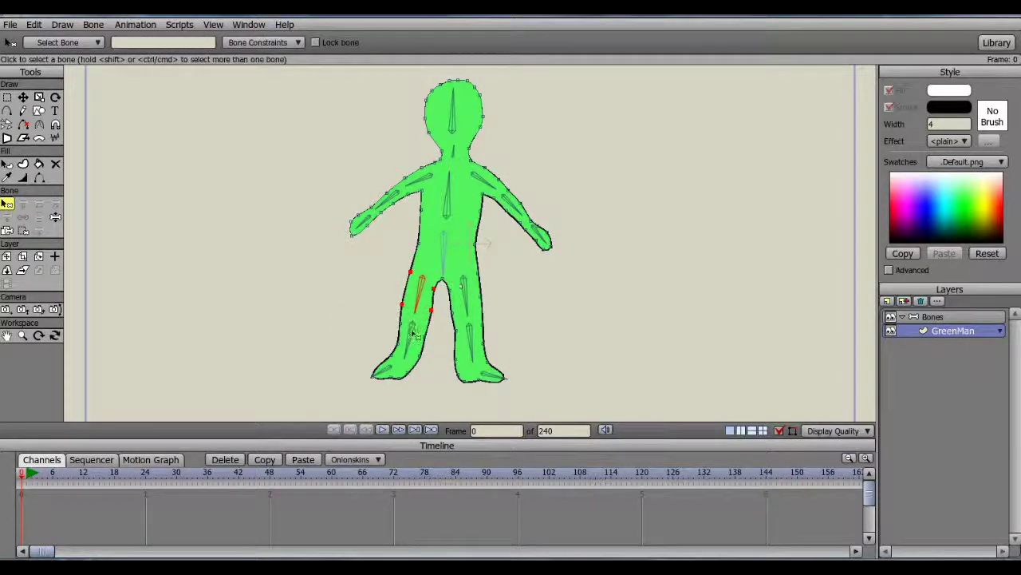
left_click(423, 286)
left_click(23, 230)
left_click_drag(370, 246, 436, 391)
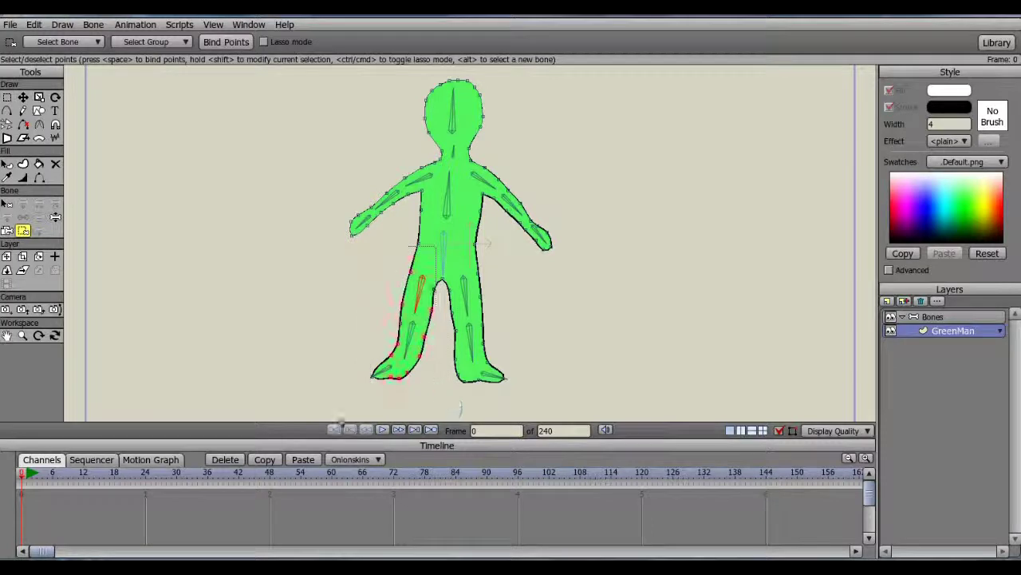
- Bind the lower leg points of the left-hand leg to its shin bone and the foot points to its foot bone
left_click(8, 205)
left_click(410, 333)
left_click(24, 231)
left_click_drag(395, 315, 428, 366)
left_click(8, 205)
left_click(383, 371)
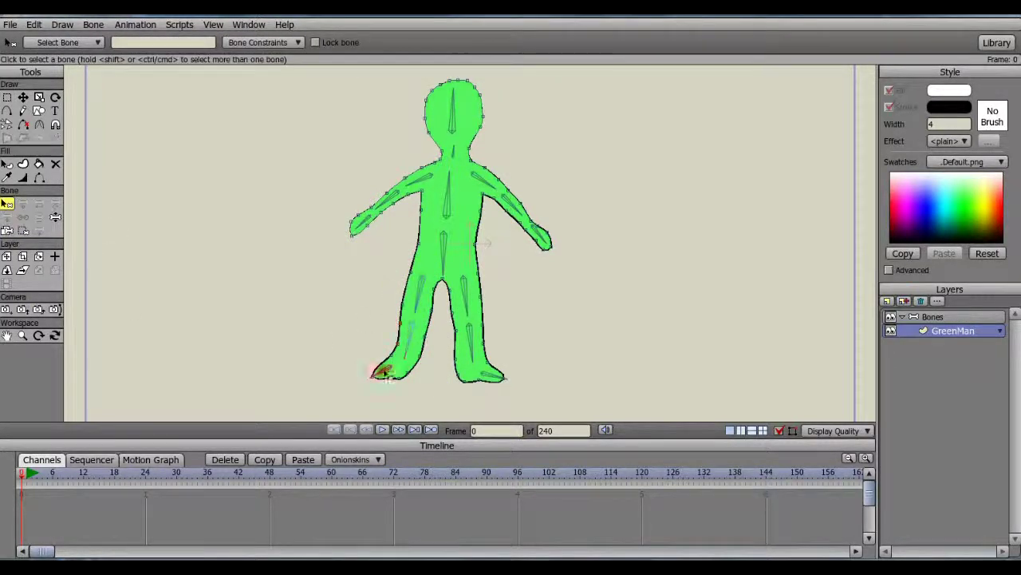
left_click(23, 231)
left_click_drag(361, 369, 411, 397)
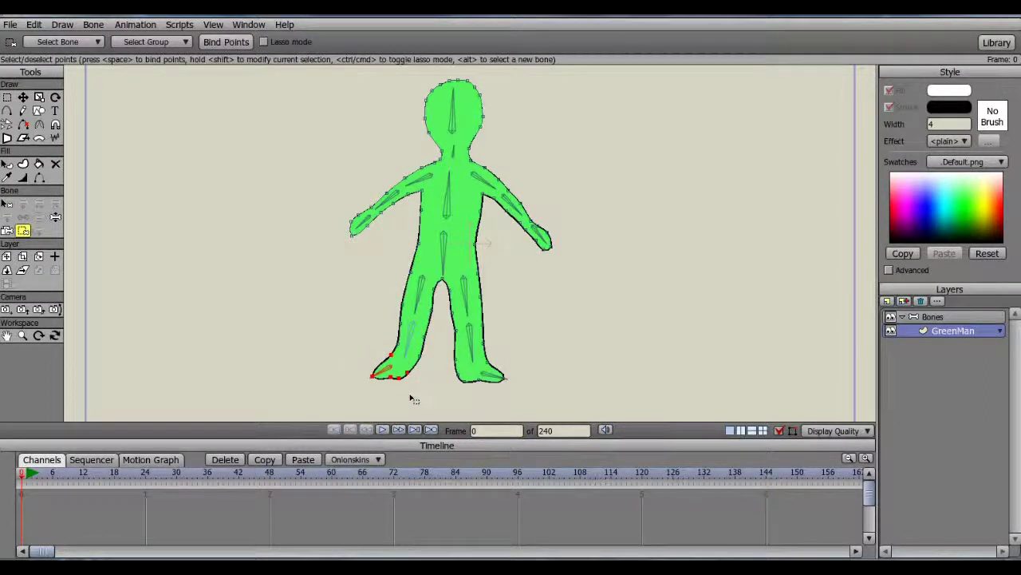
- Bind the outline points of the entire right-hand leg, from hip to foot, to its thigh bone
left_click(8, 205)
left_click(461, 281)
left_click(23, 231)
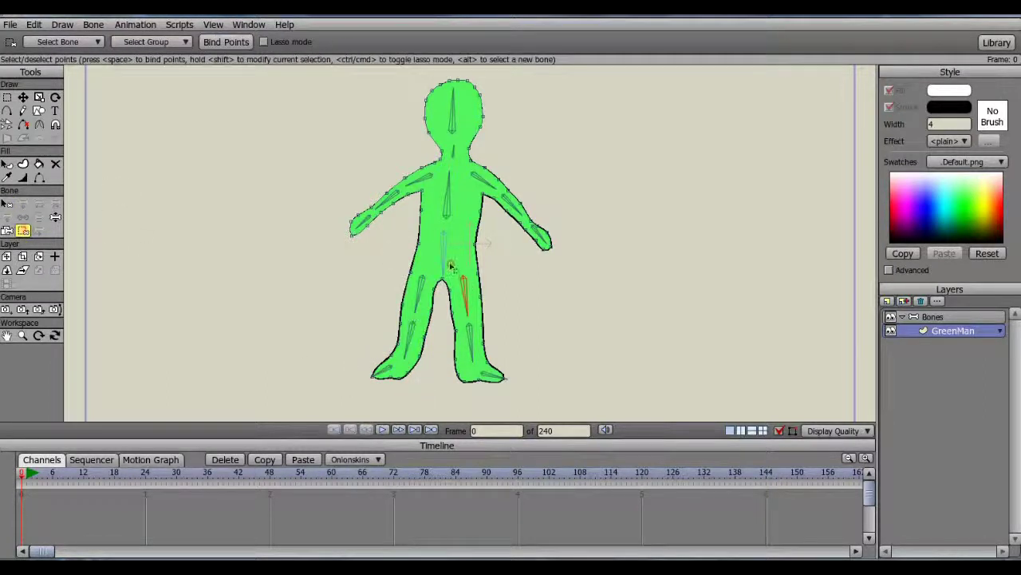
left_click_drag(451, 266, 546, 427)
- Bind the knee-to-ankle outline points of the right-hand leg to its shin bone
left_click(8, 206)
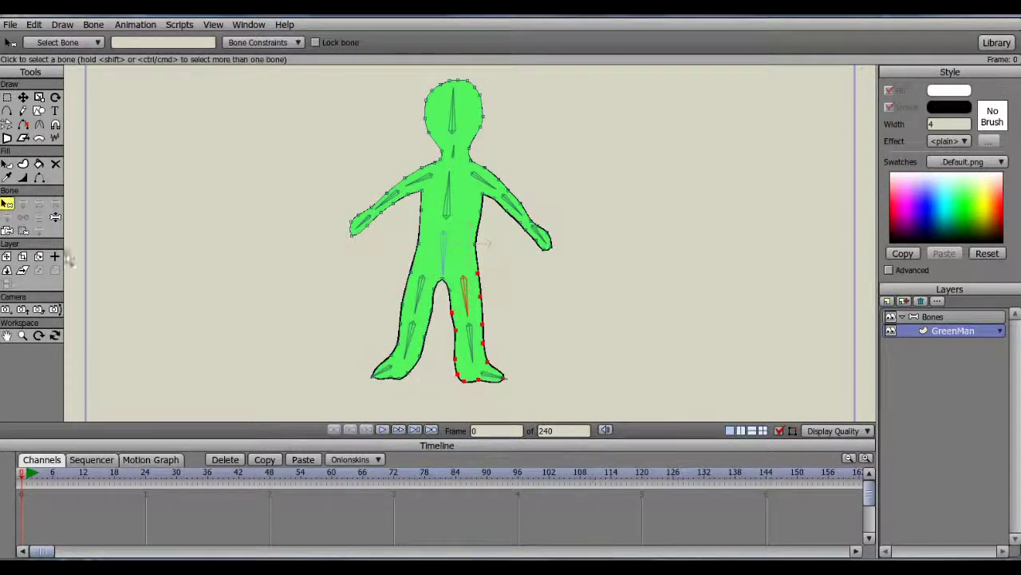
left_click(23, 230)
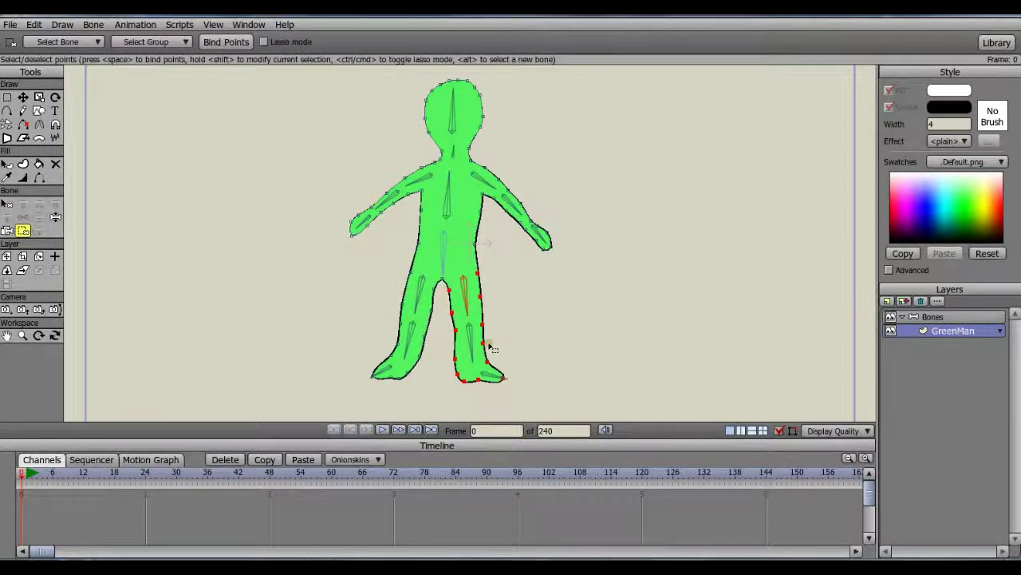
left_click(472, 327, "alt")
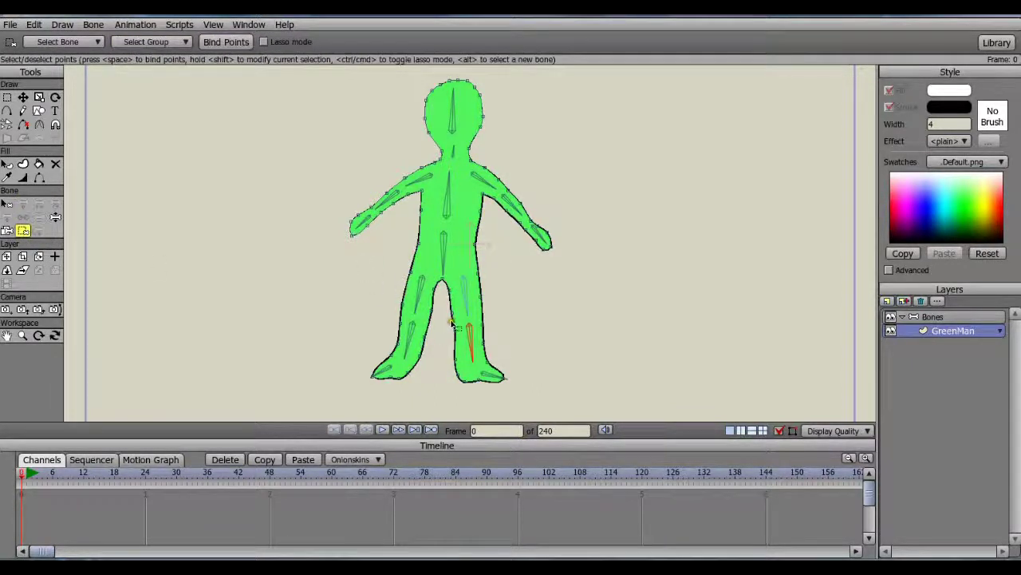
left_click_drag(451, 322, 490, 361)
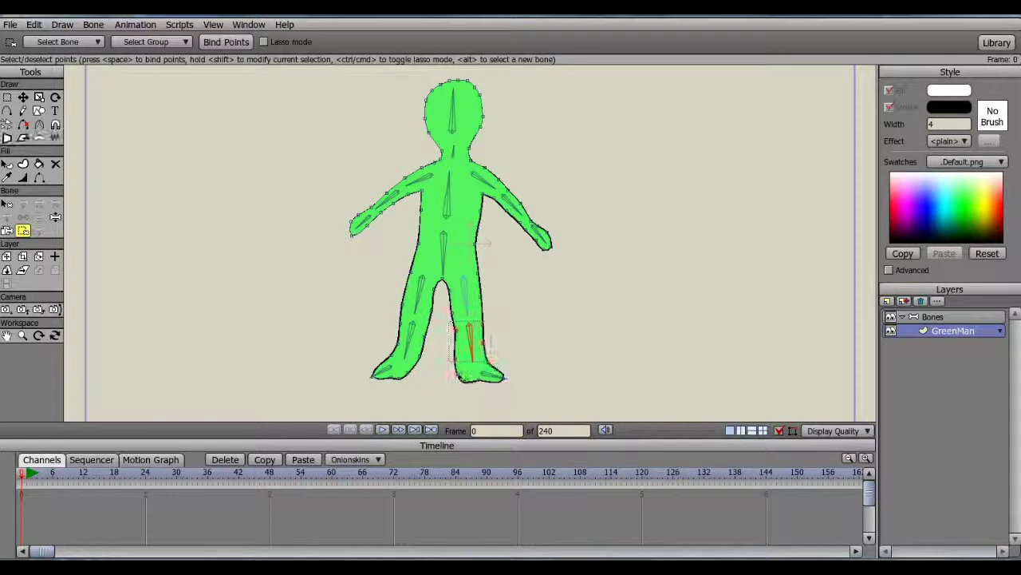
left_click_drag(440, 320, 493, 363)
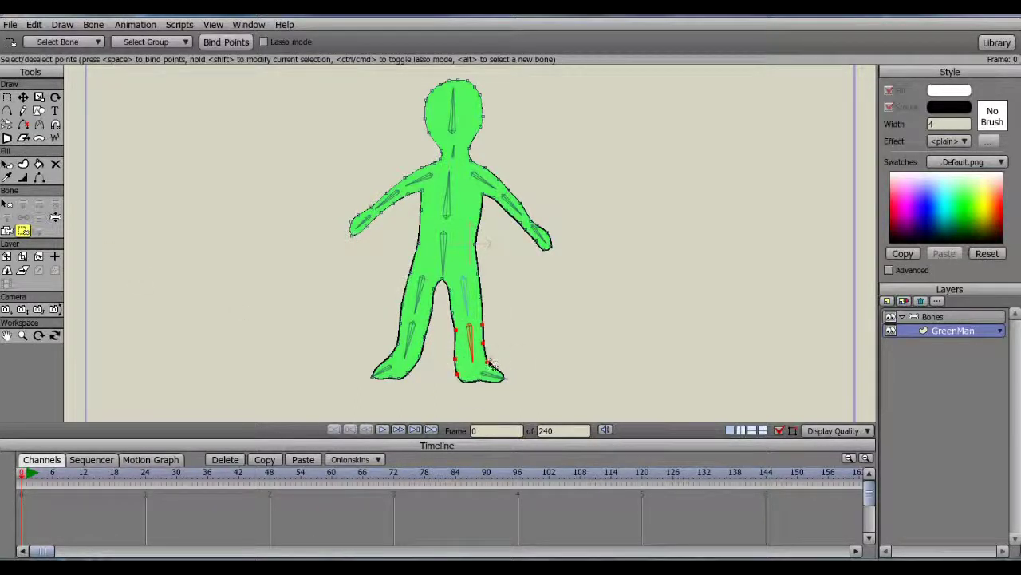
- Select the right-hand foot bone and bind the sole, toe and ankle points of that foot to it
left_click(6, 204)
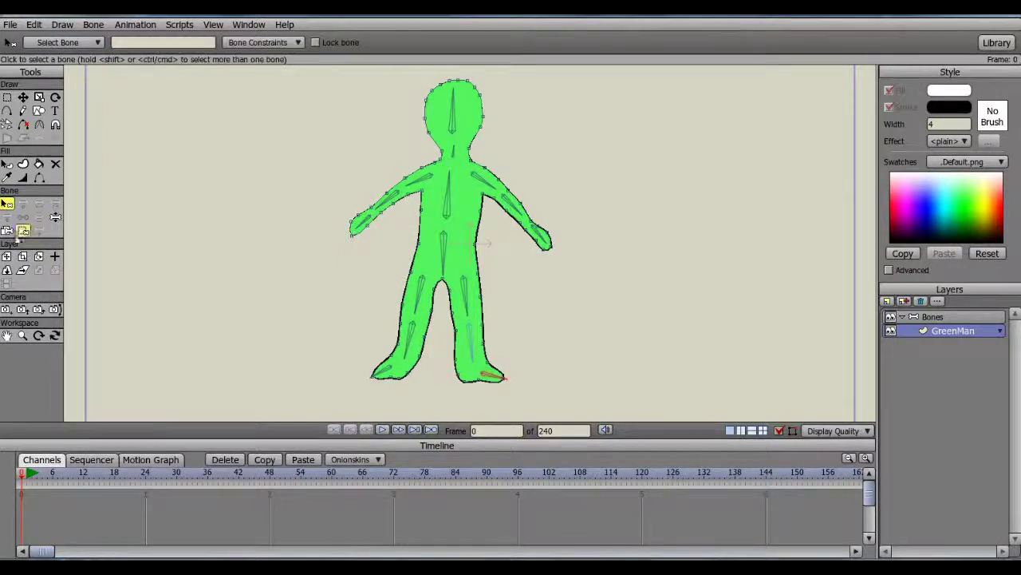
left_click(23, 230)
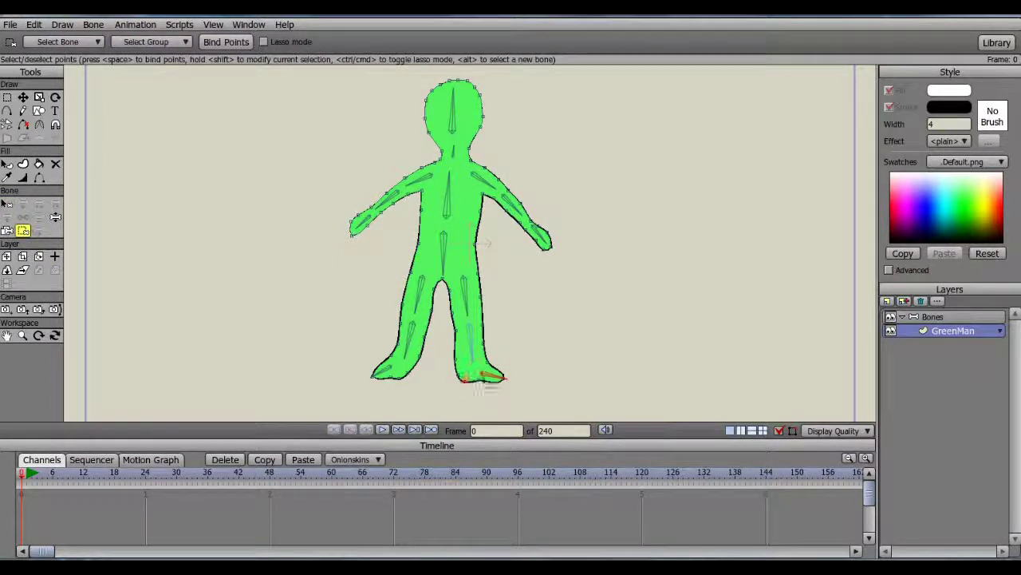
left_click(478, 380, "shift")
left_click(488, 362, "shift")
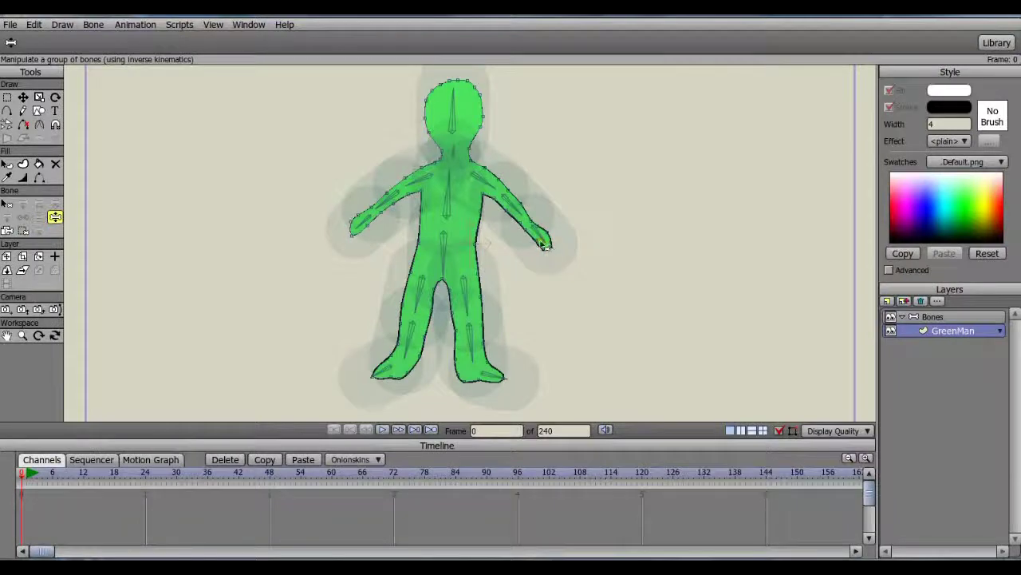
- Test the point binding at frame 0 by bending both arms, the head and the legs with Manipulate Bones
left_click_drag(545, 243, 520, 260)
left_click_drag(368, 222, 230, 272)
left_click_drag(385, 200, 298, 211)
mouse_move(408, 190)
left_mouse_down()
mouse_move(408, 171)
mouse_move(404, 183)
left_mouse_up()
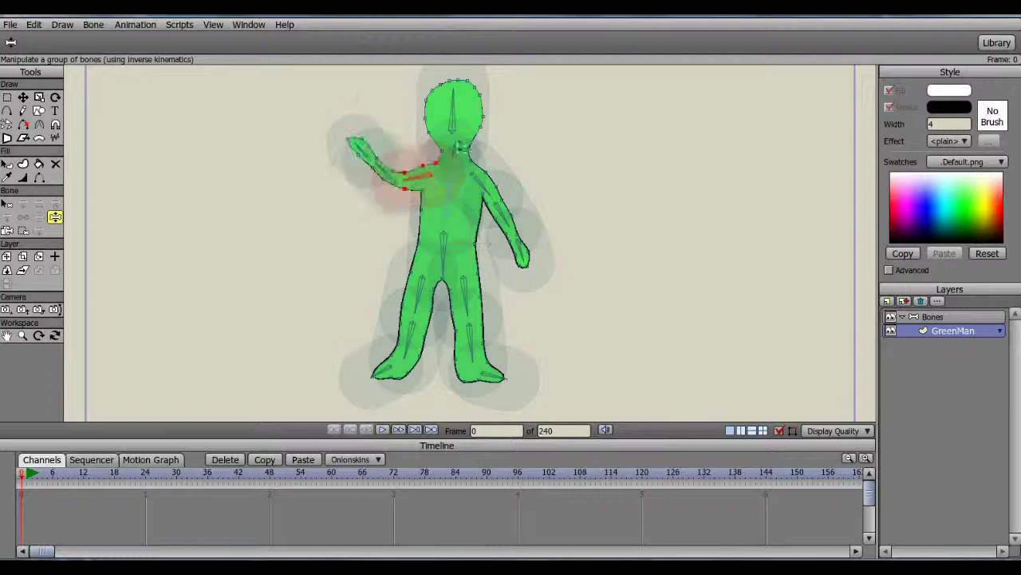
left_click_drag(457, 138, 437, 130)
left_click_drag(449, 199, 365, 360)
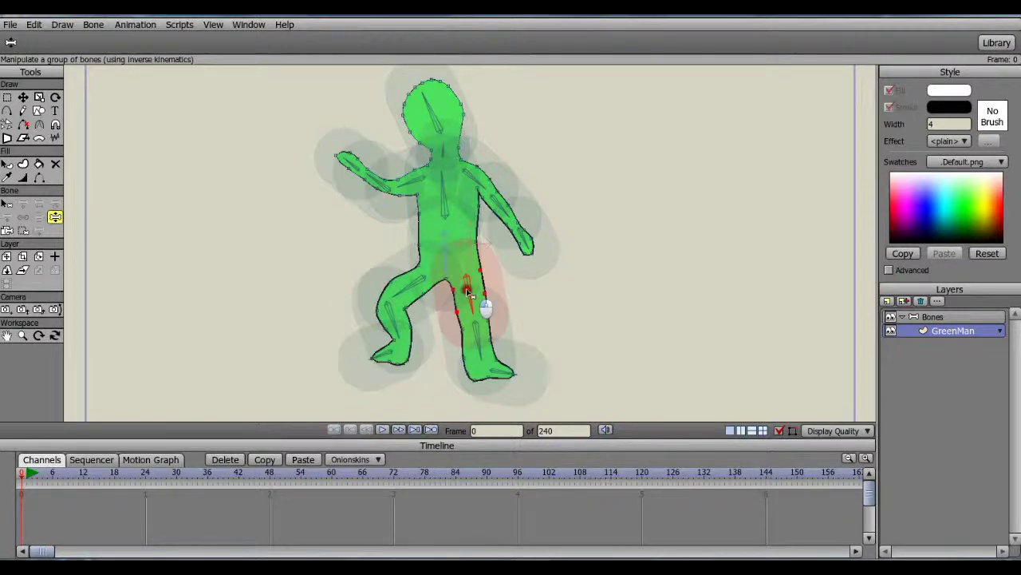
left_click_drag(483, 301, 545, 326)
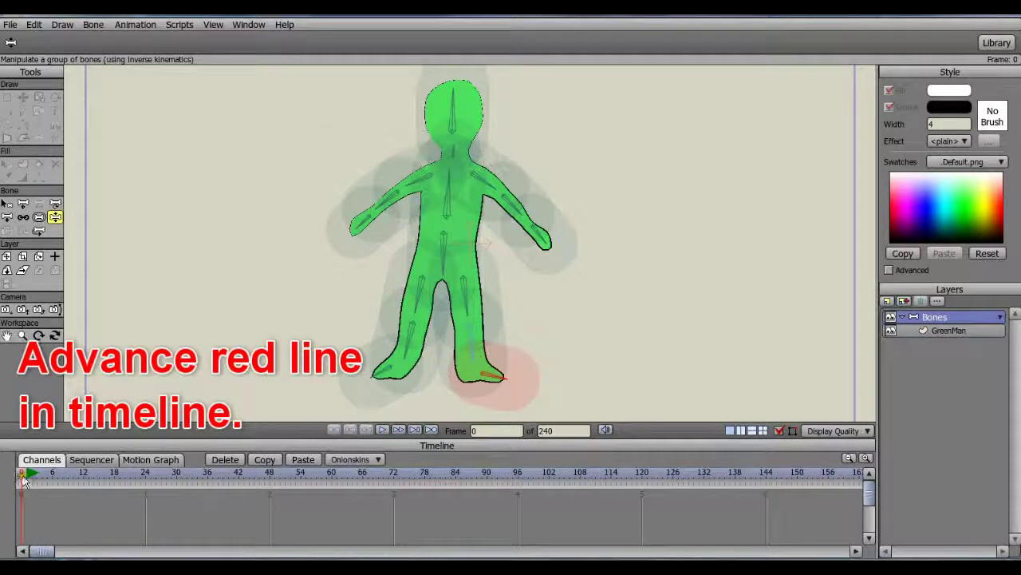
- Pose the right-hand arm raised above the shoulder at frame 12 of the Bones layer
left_click_drag(24, 478, 84, 477)
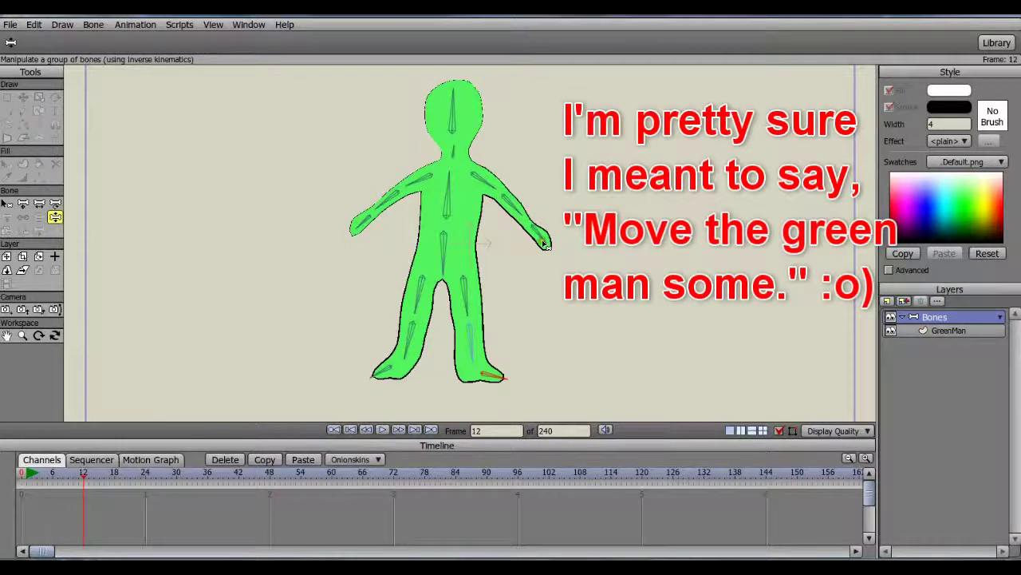
left_click_drag(545, 243, 565, 89)
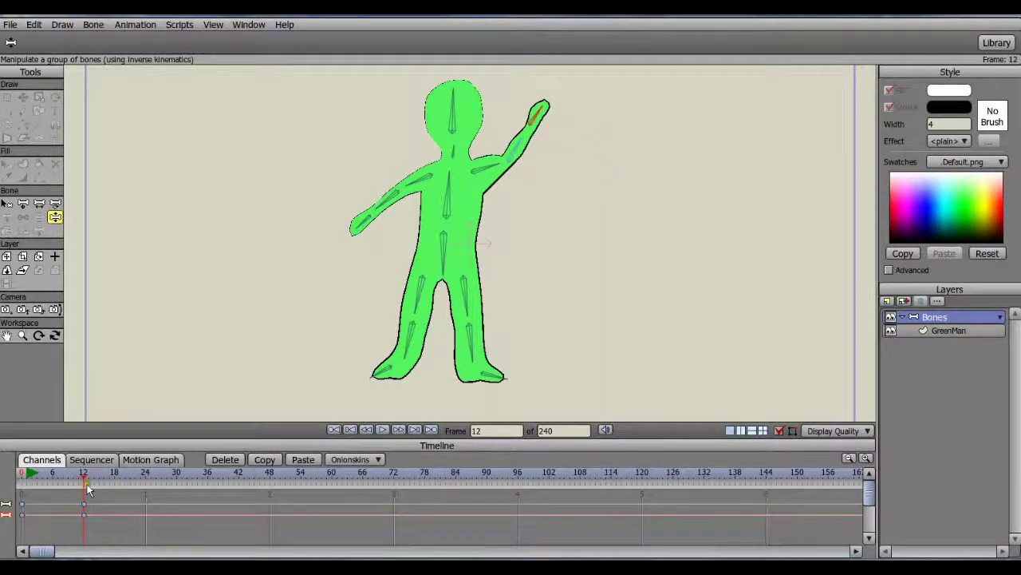
- At frame 24, bend the raised arm toward the head, lower the left-hand arm and shift both legs inward
left_click(145, 472)
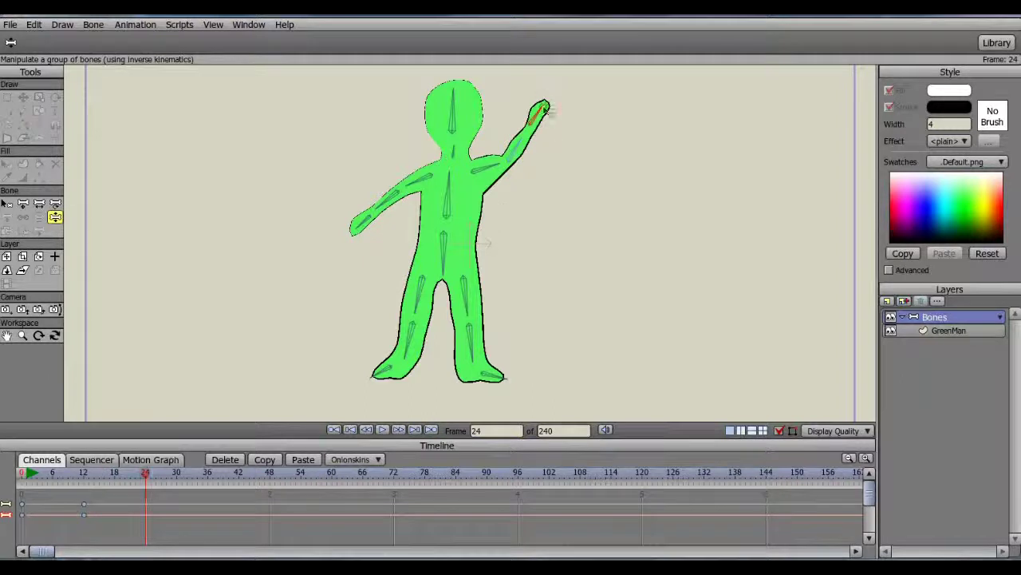
left_click_drag(539, 110, 501, 89)
left_click_drag(357, 227, 375, 268)
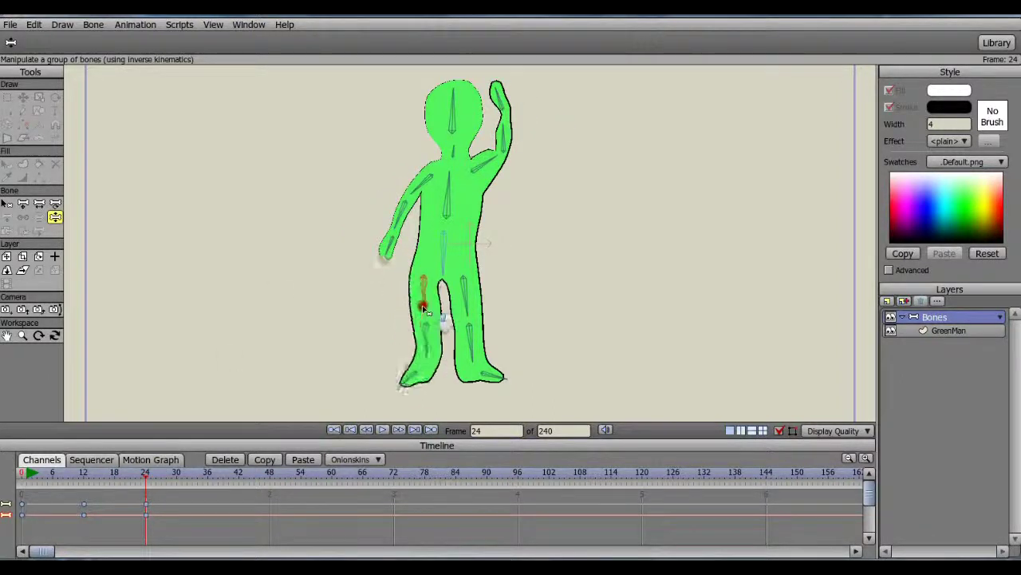
left_click_drag(423, 308, 418, 308)
left_click_drag(469, 330, 456, 338)
- At frame 36, swing the raised arm outward, put the left-hand hand on the hip and bend the right-hand leg inward
left_click(207, 473)
left_click_drag(497, 89, 572, 101)
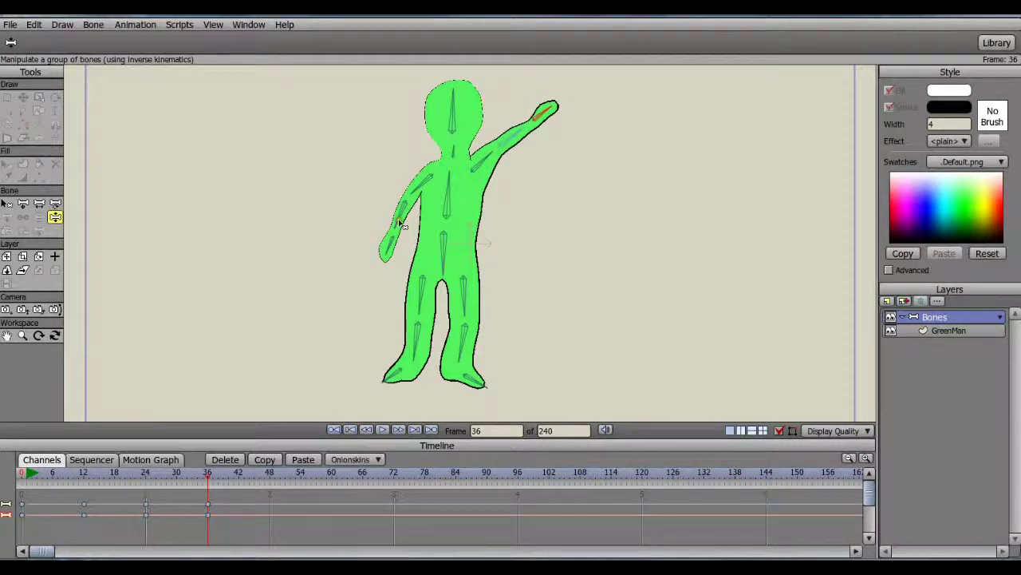
mouse_move(402, 226)
left_mouse_down()
mouse_move(413, 228)
mouse_move(410, 216)
left_mouse_up()
left_click_drag(473, 382, 452, 386)
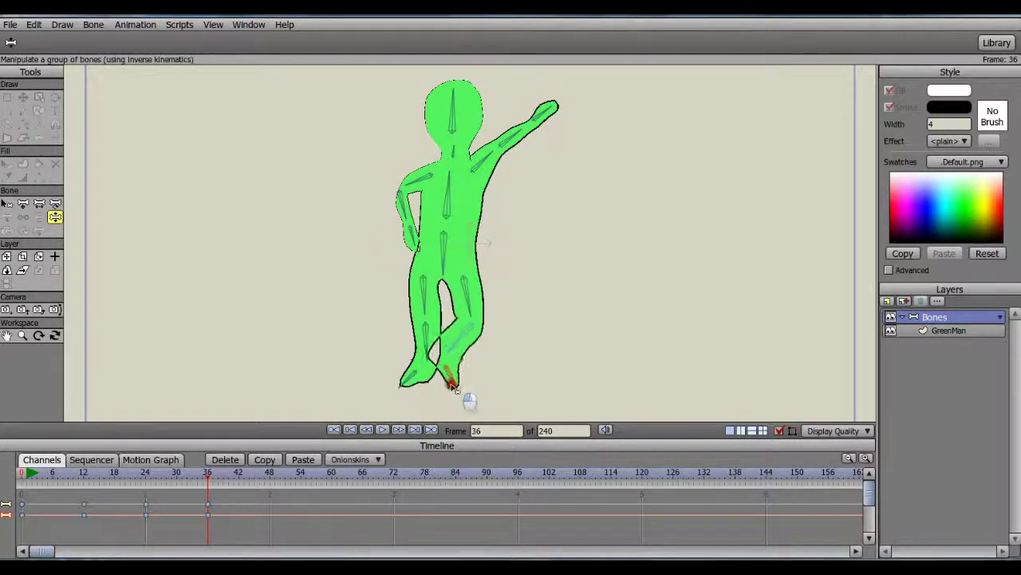
left_click_drag(424, 279, 423, 323)
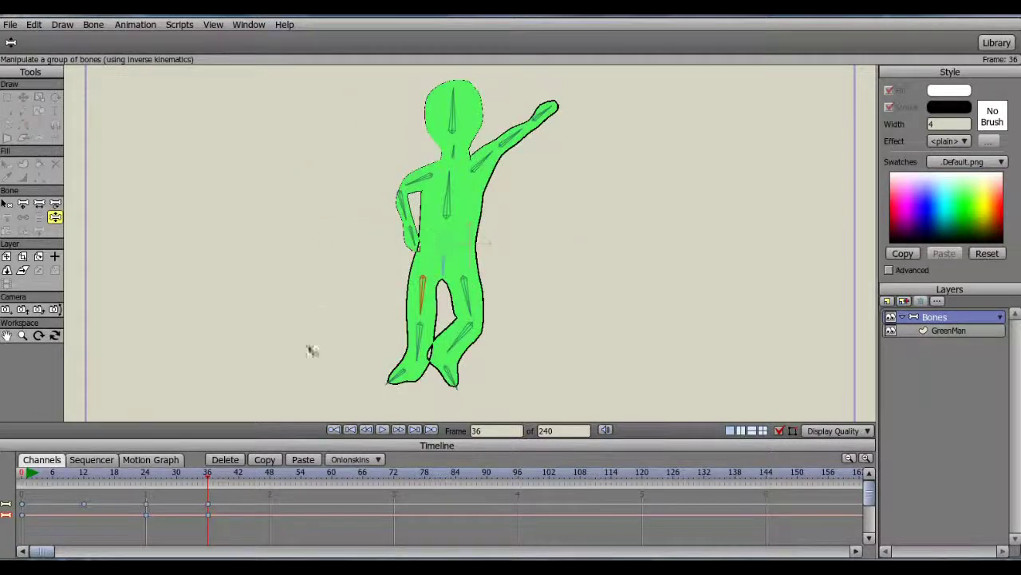
- Play the animation from frame 0, stop it and rewind to the start
left_click(334, 430)
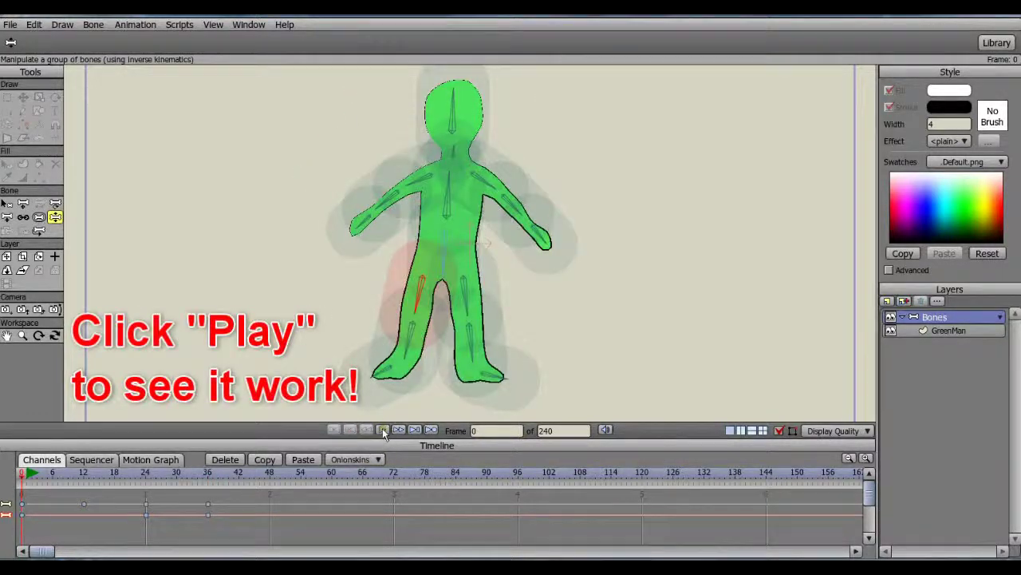
left_click(382, 430)
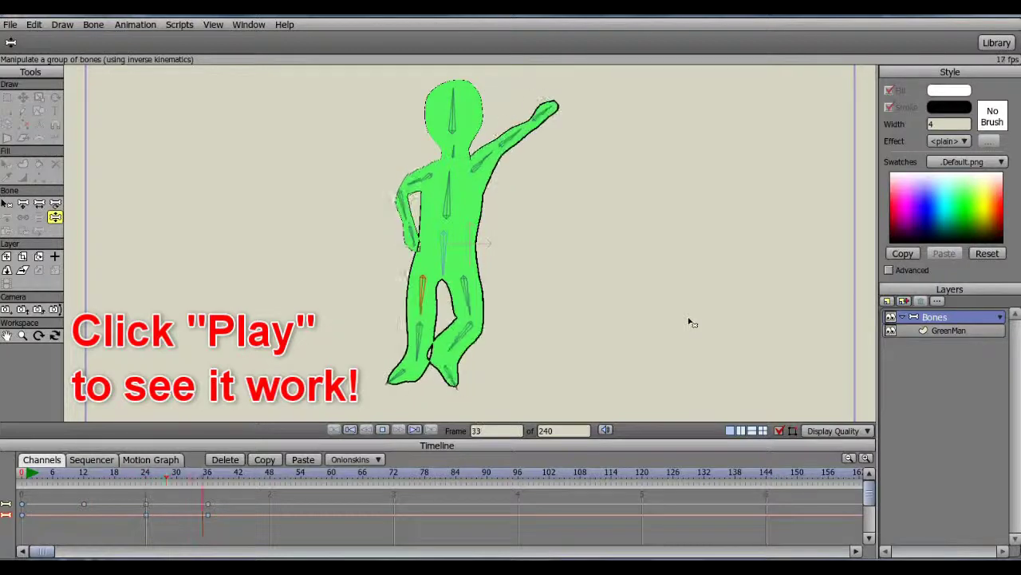
left_click(382, 431)
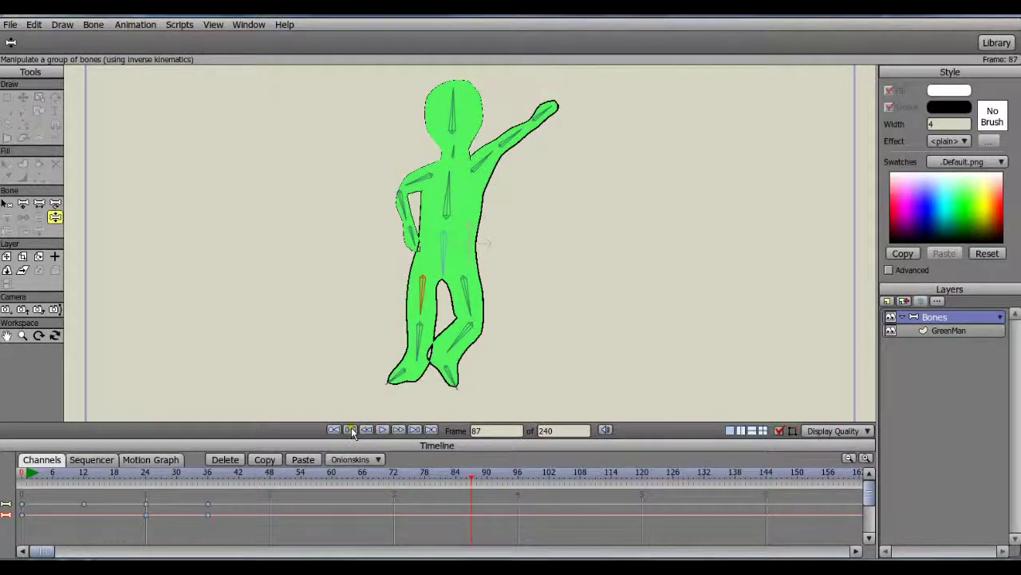
left_click(350, 430)
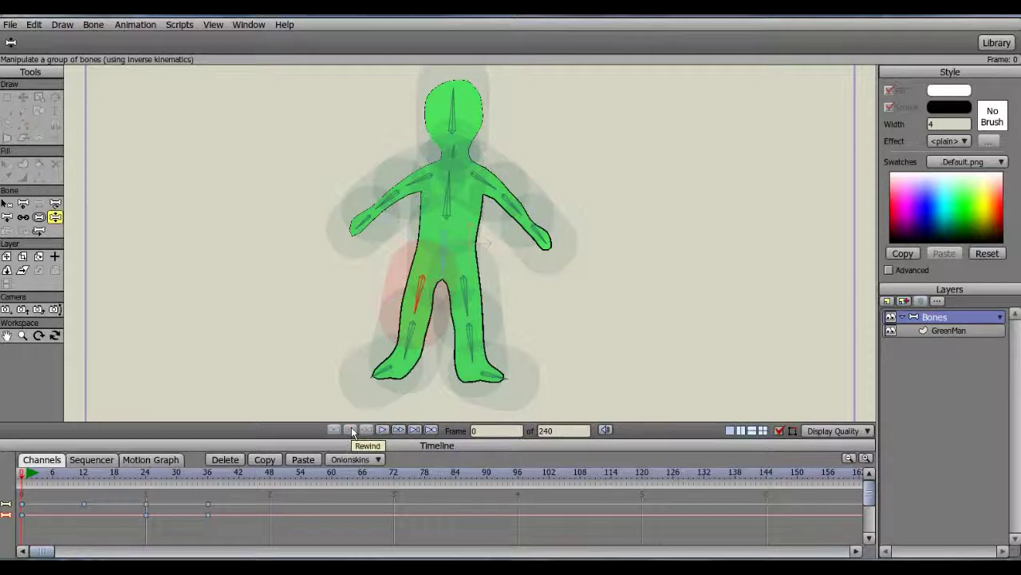
- Reduce the bone strength of the head, arm and upper torso bones at frame 0, setting the upper torso to about 0.22
left_click(38, 217)
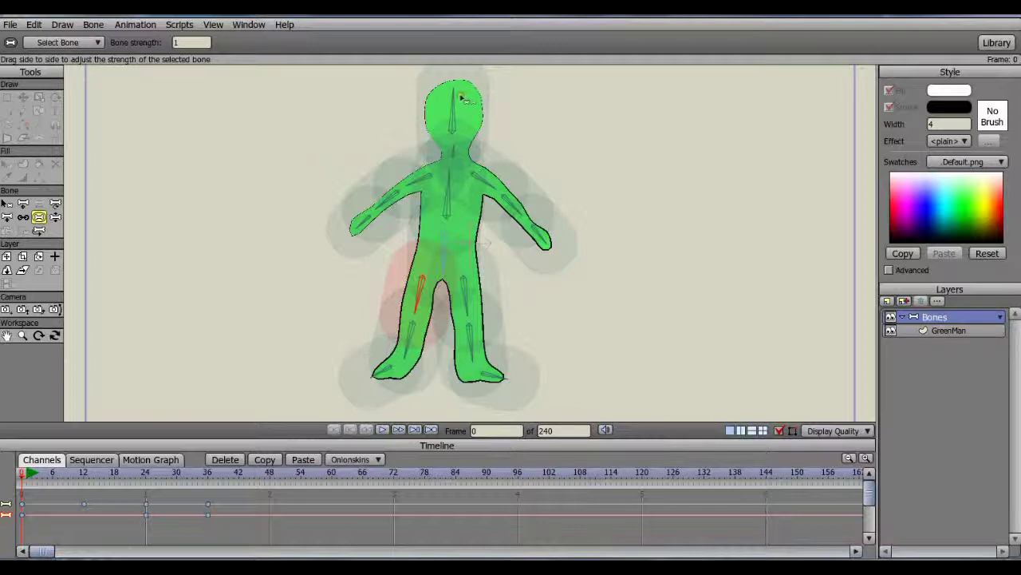
left_click(462, 99)
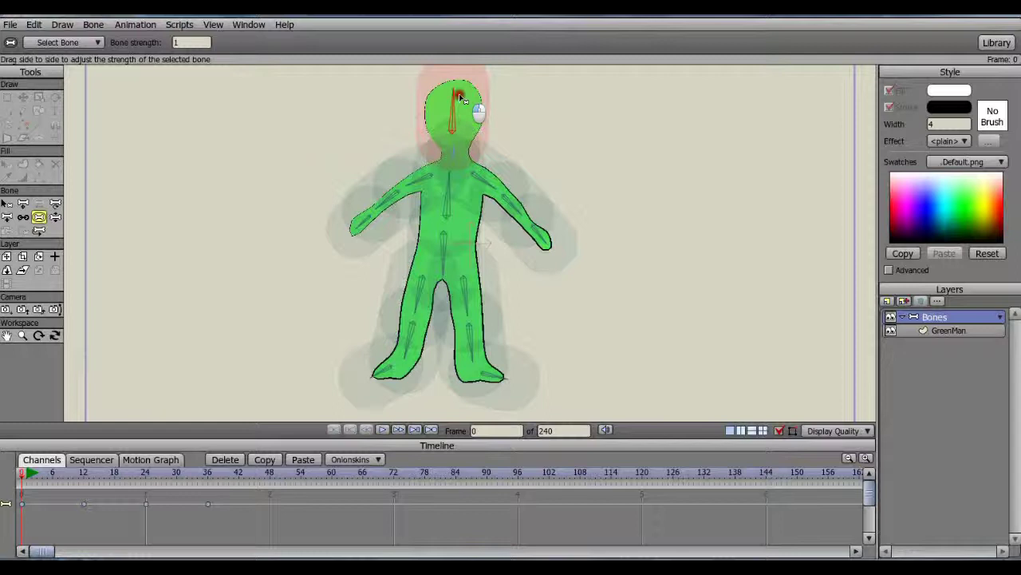
left_click_drag(460, 104, 405, 143)
left_click_drag(546, 242, 402, 155)
left_click_drag(424, 181, 312, 203)
left_click_drag(448, 203, 383, 183)
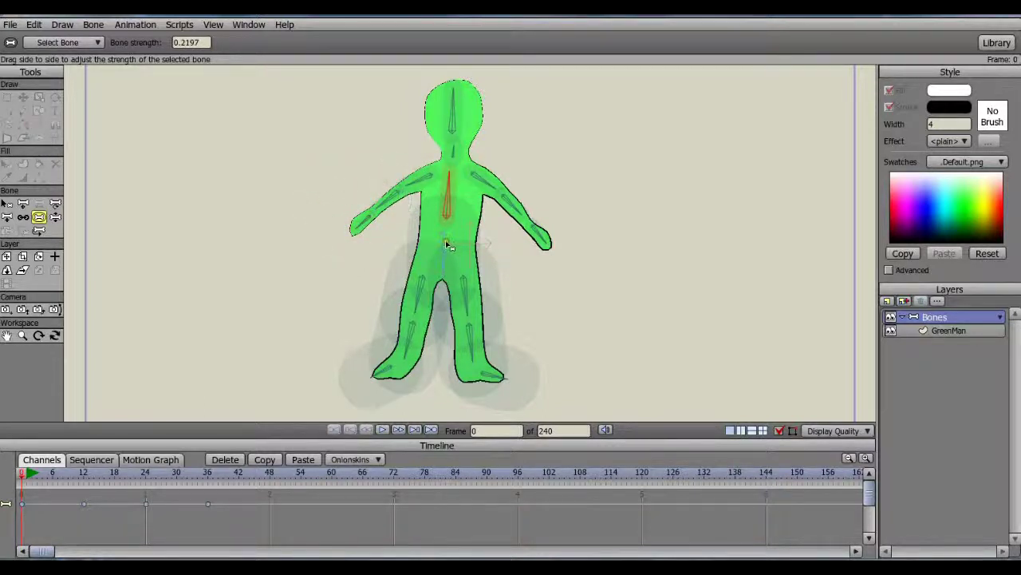
- Reduce the bone strength of the lower torso, leg and foot bones, setting the right-hand thigh to about 0.16
mouse_move(447, 244)
left_mouse_down()
mouse_move(369, 241)
mouse_move(454, 242)
left_mouse_up()
left_click_drag(418, 292, 351, 267)
left_click_drag(410, 338, 322, 340)
left_click(404, 267)
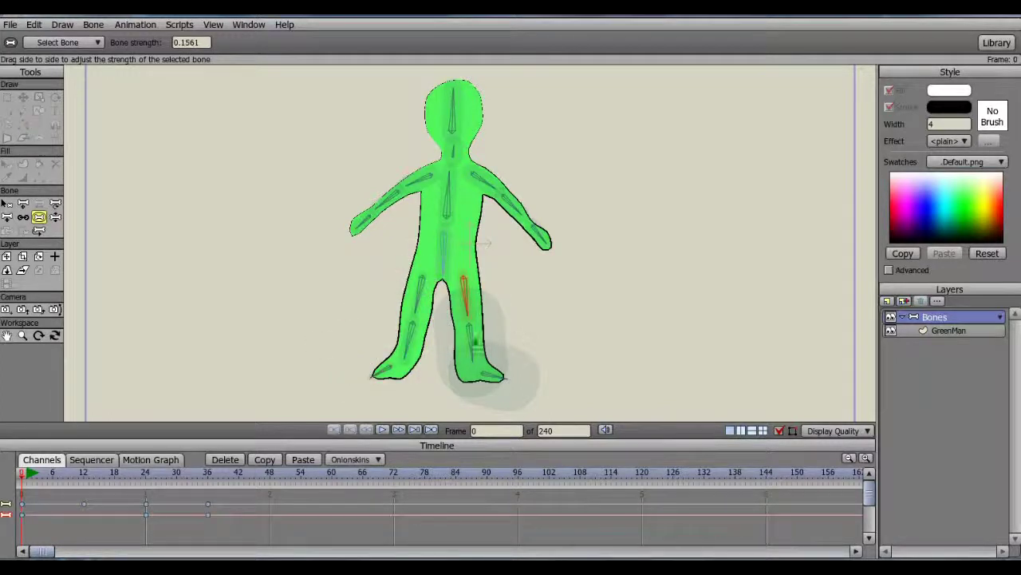
left_click_drag(476, 342, 424, 324)
left_click_drag(492, 374, 429, 360)
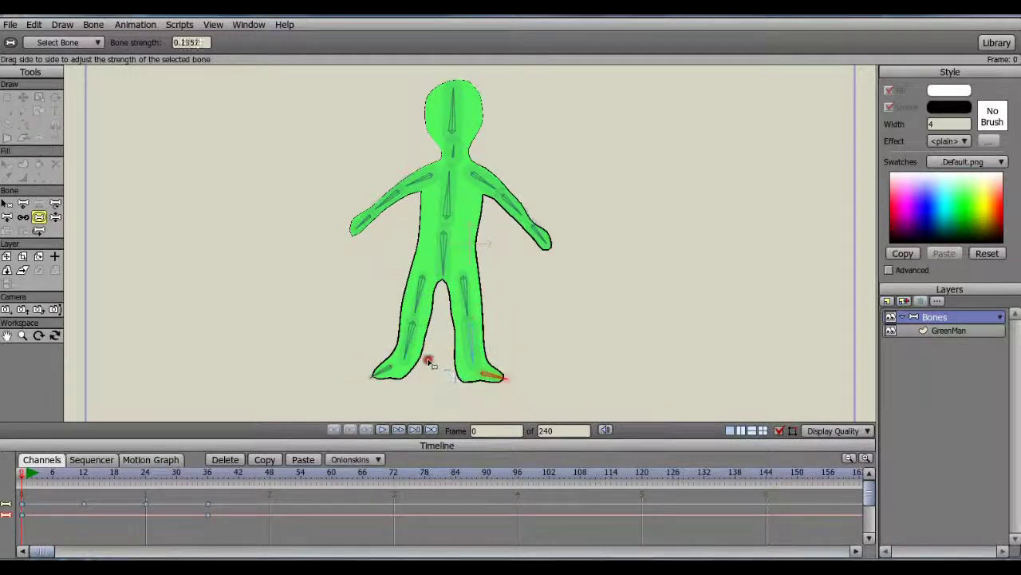
- Test the reduced bone strengths at frame 0 by moving both arms, the head and the upper torso with Manipulate Bones
left_click(55, 216)
left_click_drag(544, 238, 727, 139)
left_click_drag(582, 196, 593, 200)
left_click(379, 203)
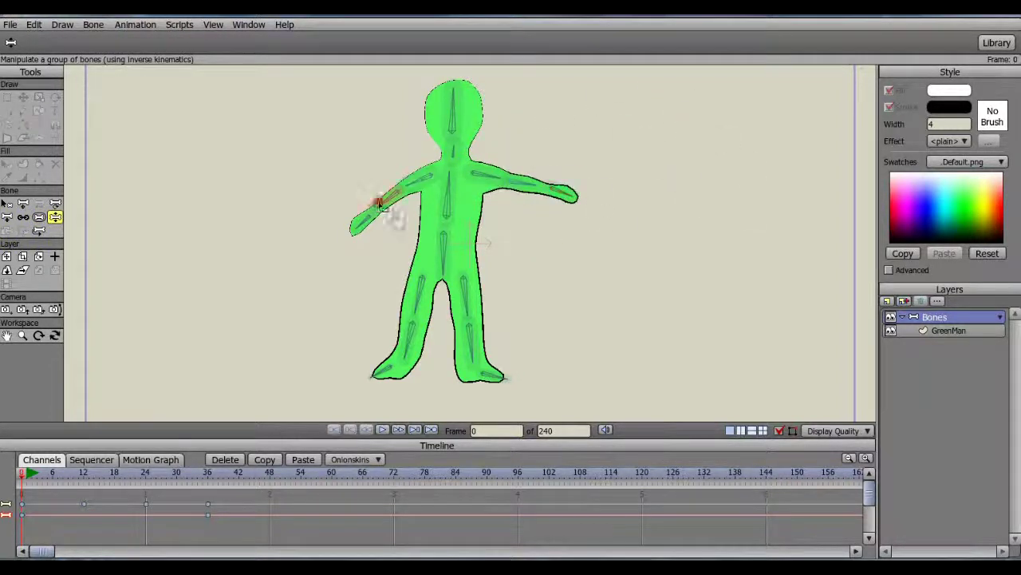
left_click_drag(380, 206, 374, 112)
left_click(454, 132)
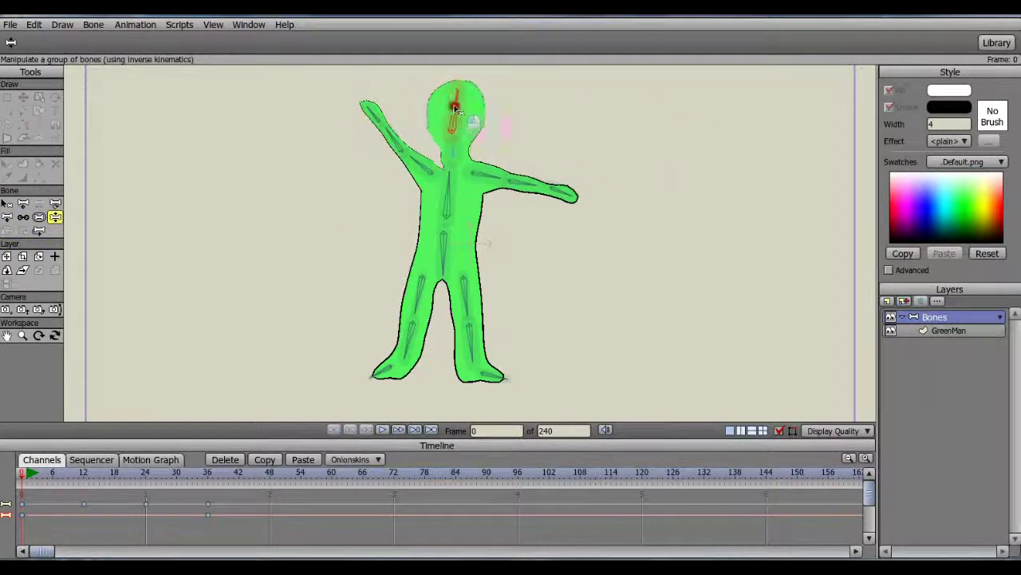
left_click_drag(446, 174, 418, 189)
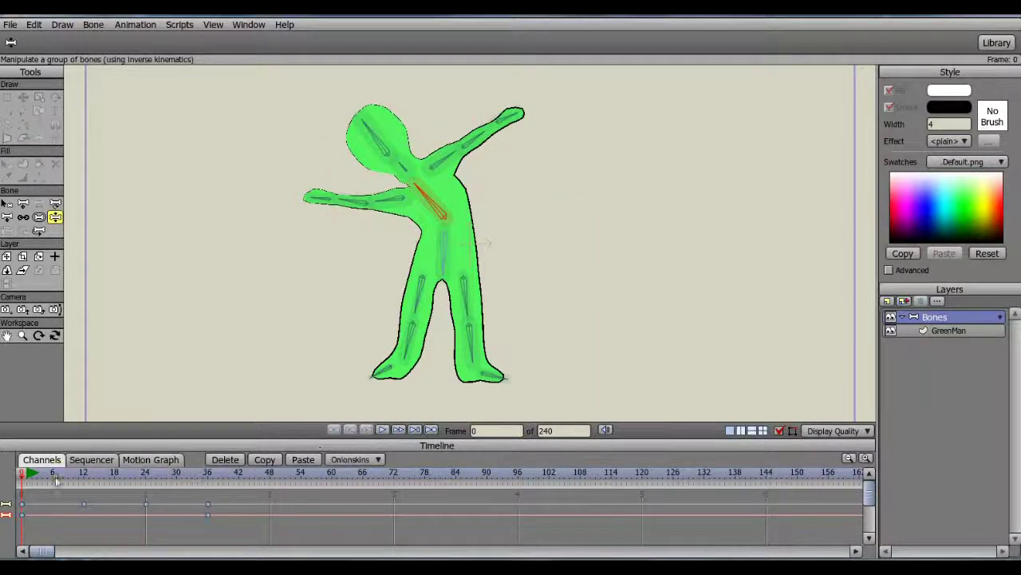
- Advance the timeline to frame 48 for another pose
left_click_drag(56, 479, 273, 485)
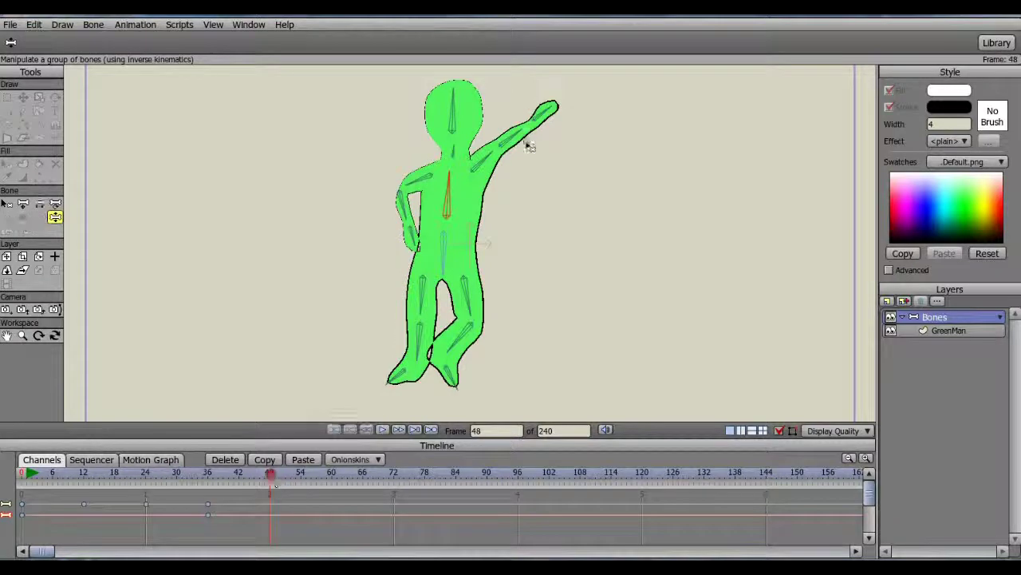